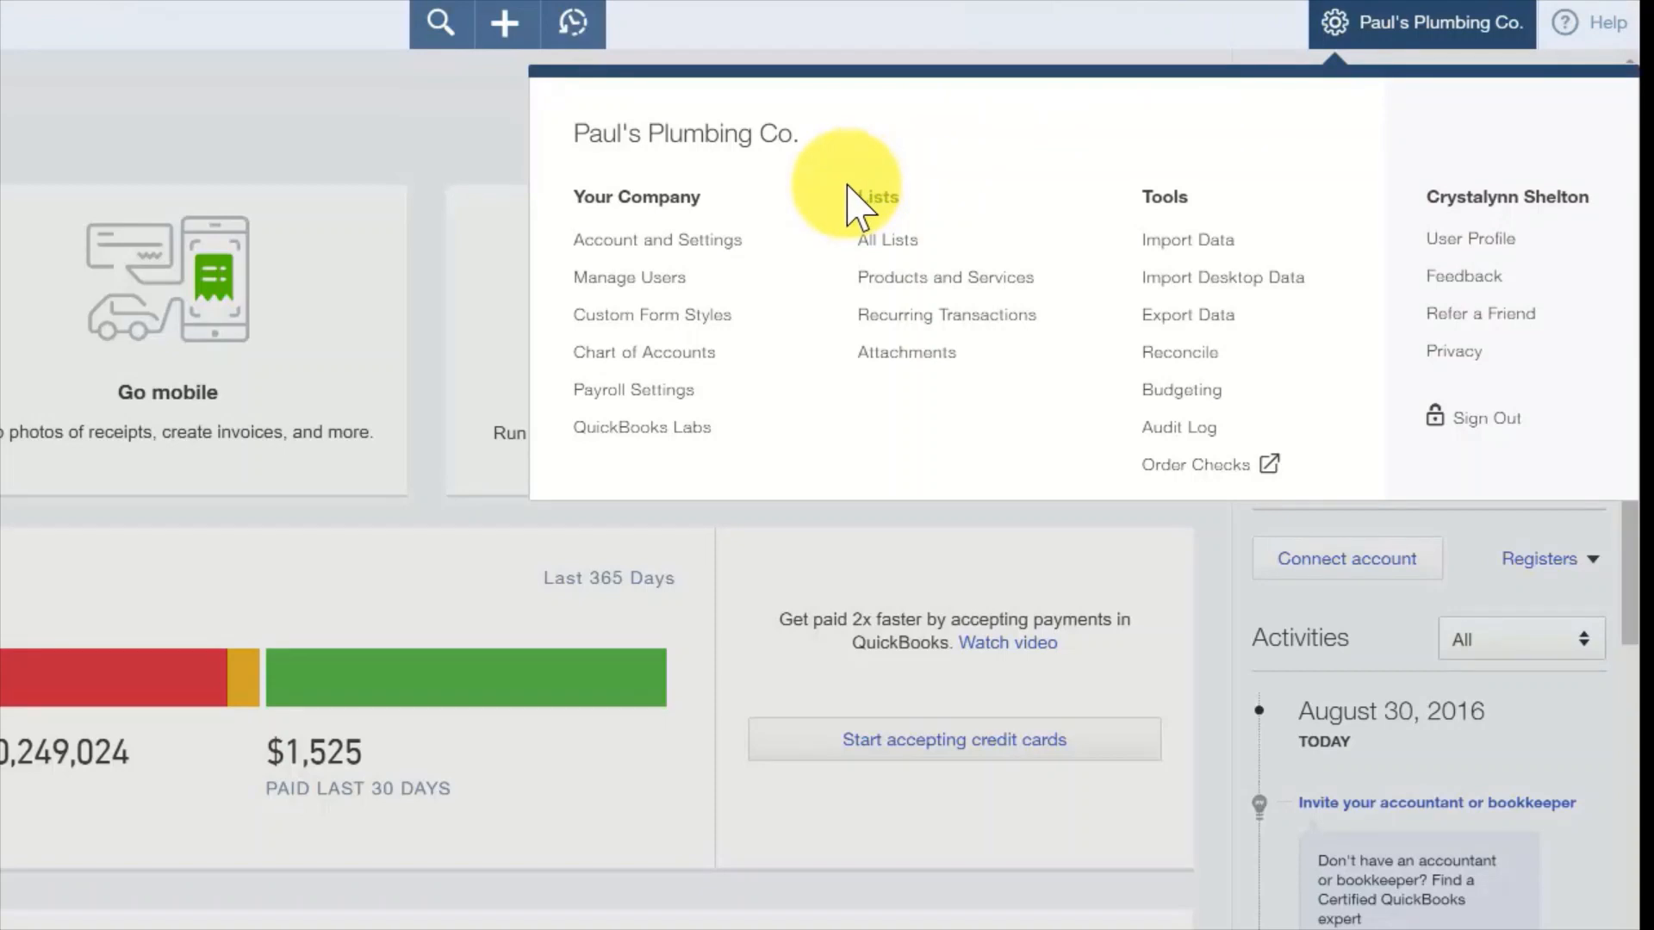
Step: Start a new item in the Products and Services list and turn on inventory tracking
{"action": "left_click", "coordinate": [864, 288]}
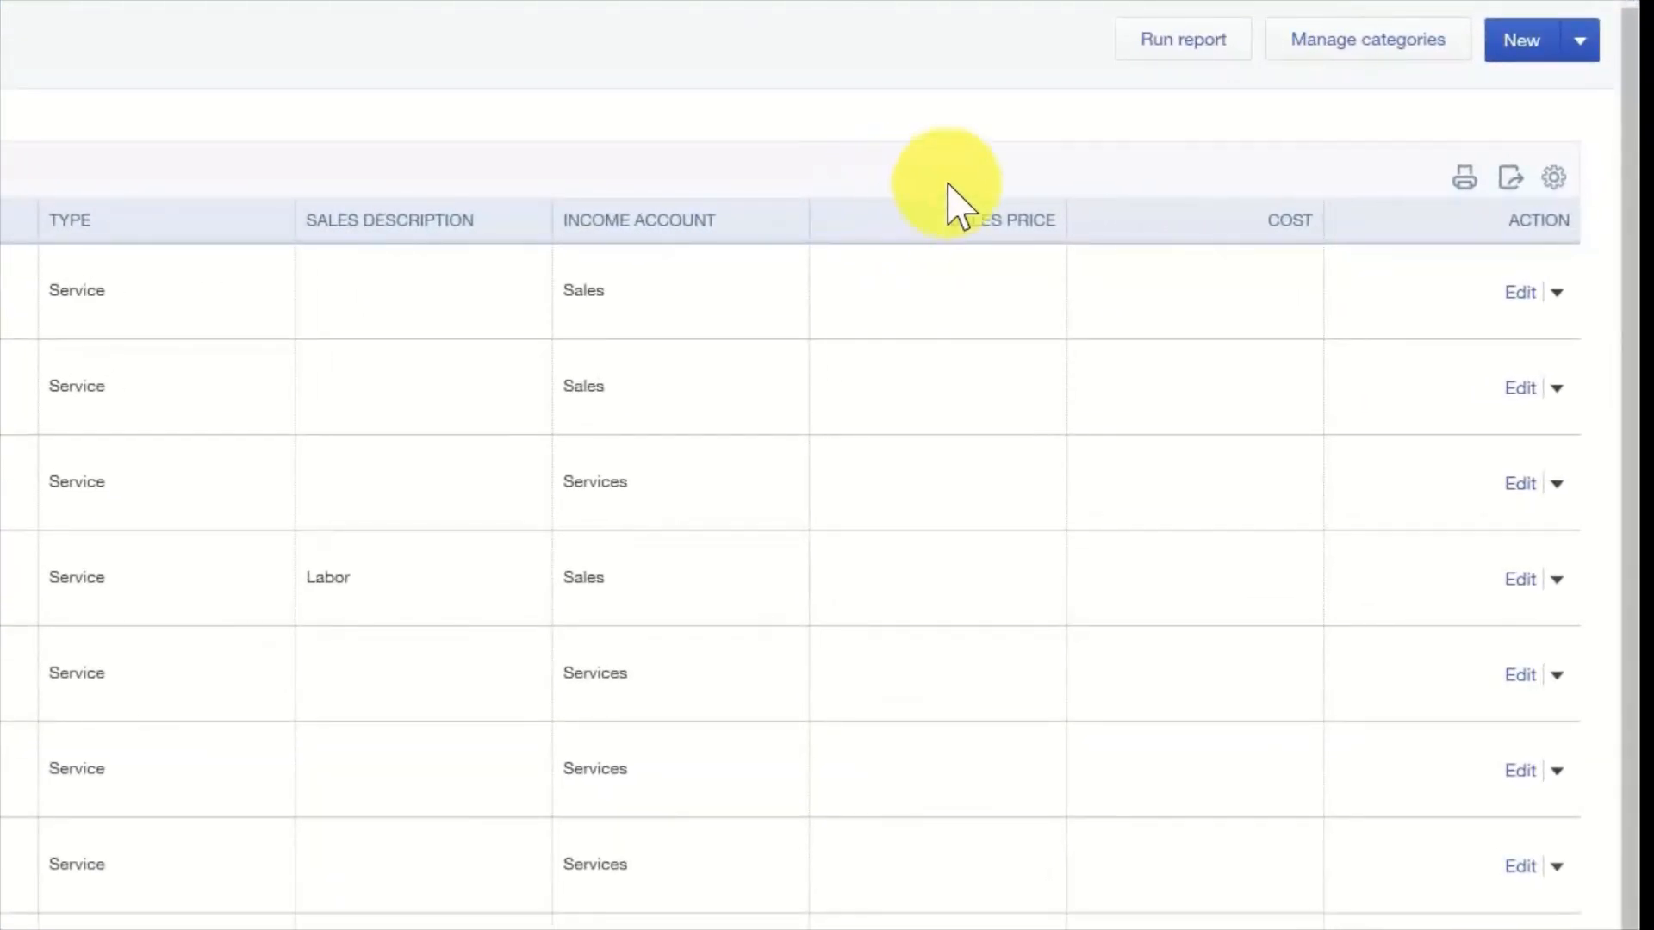
{"action": "left_click", "coordinate": [1521, 43]}
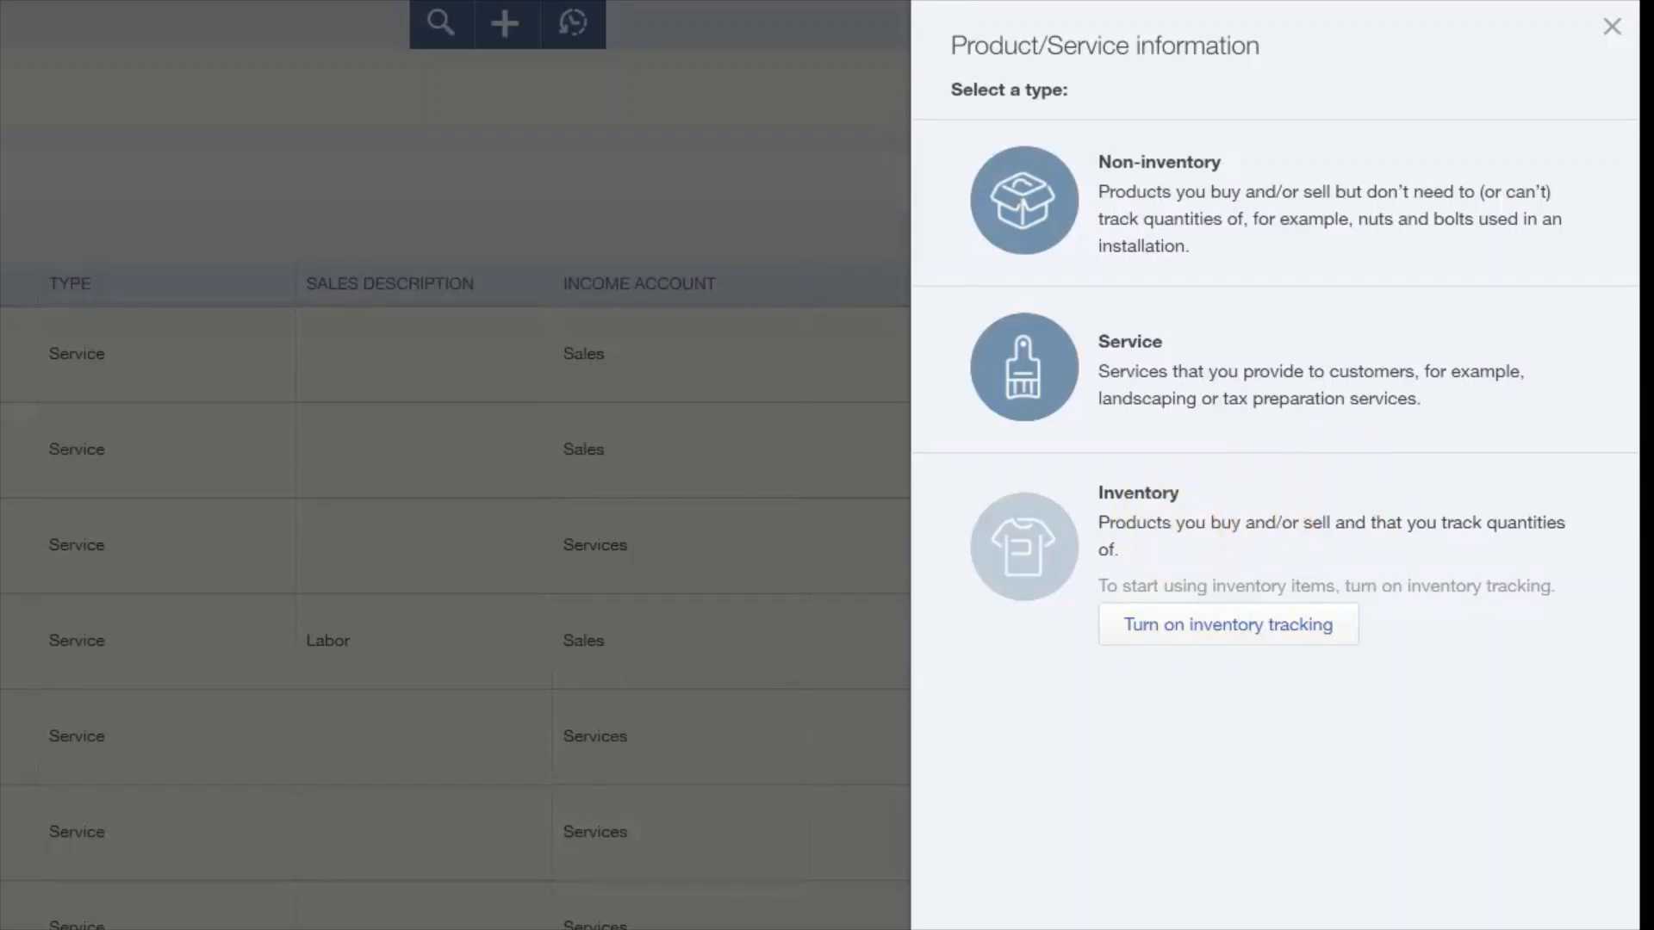
{"action": "left_click", "coordinate": [1148, 650]}
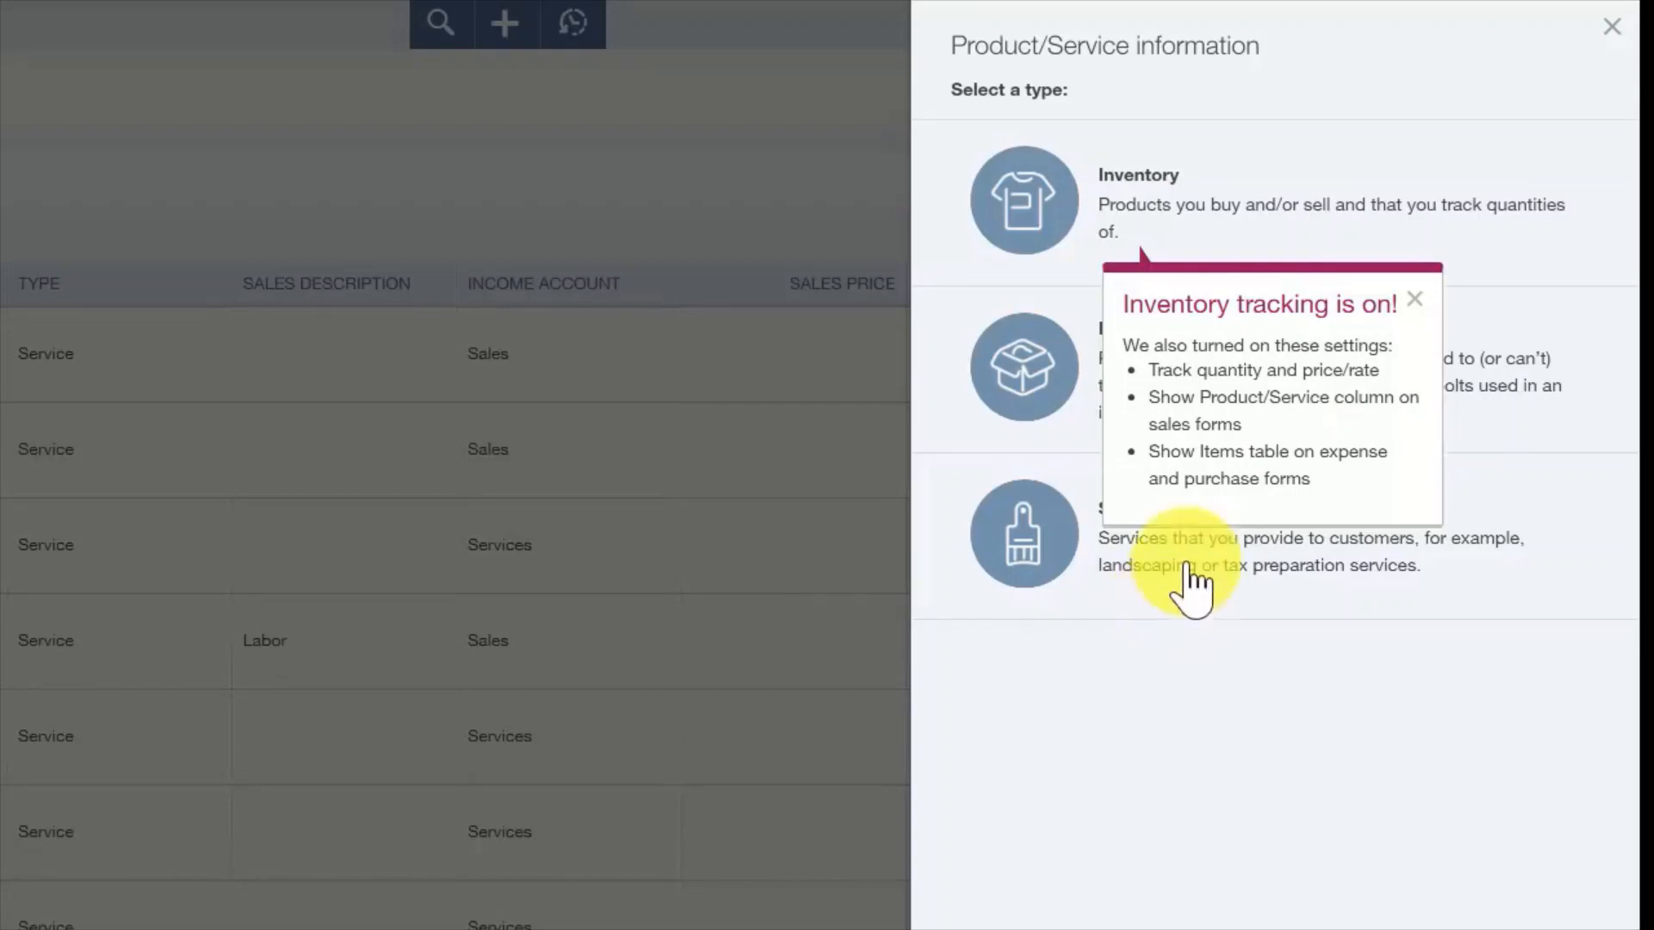
{"action": "left_click", "coordinate": [1413, 298]}
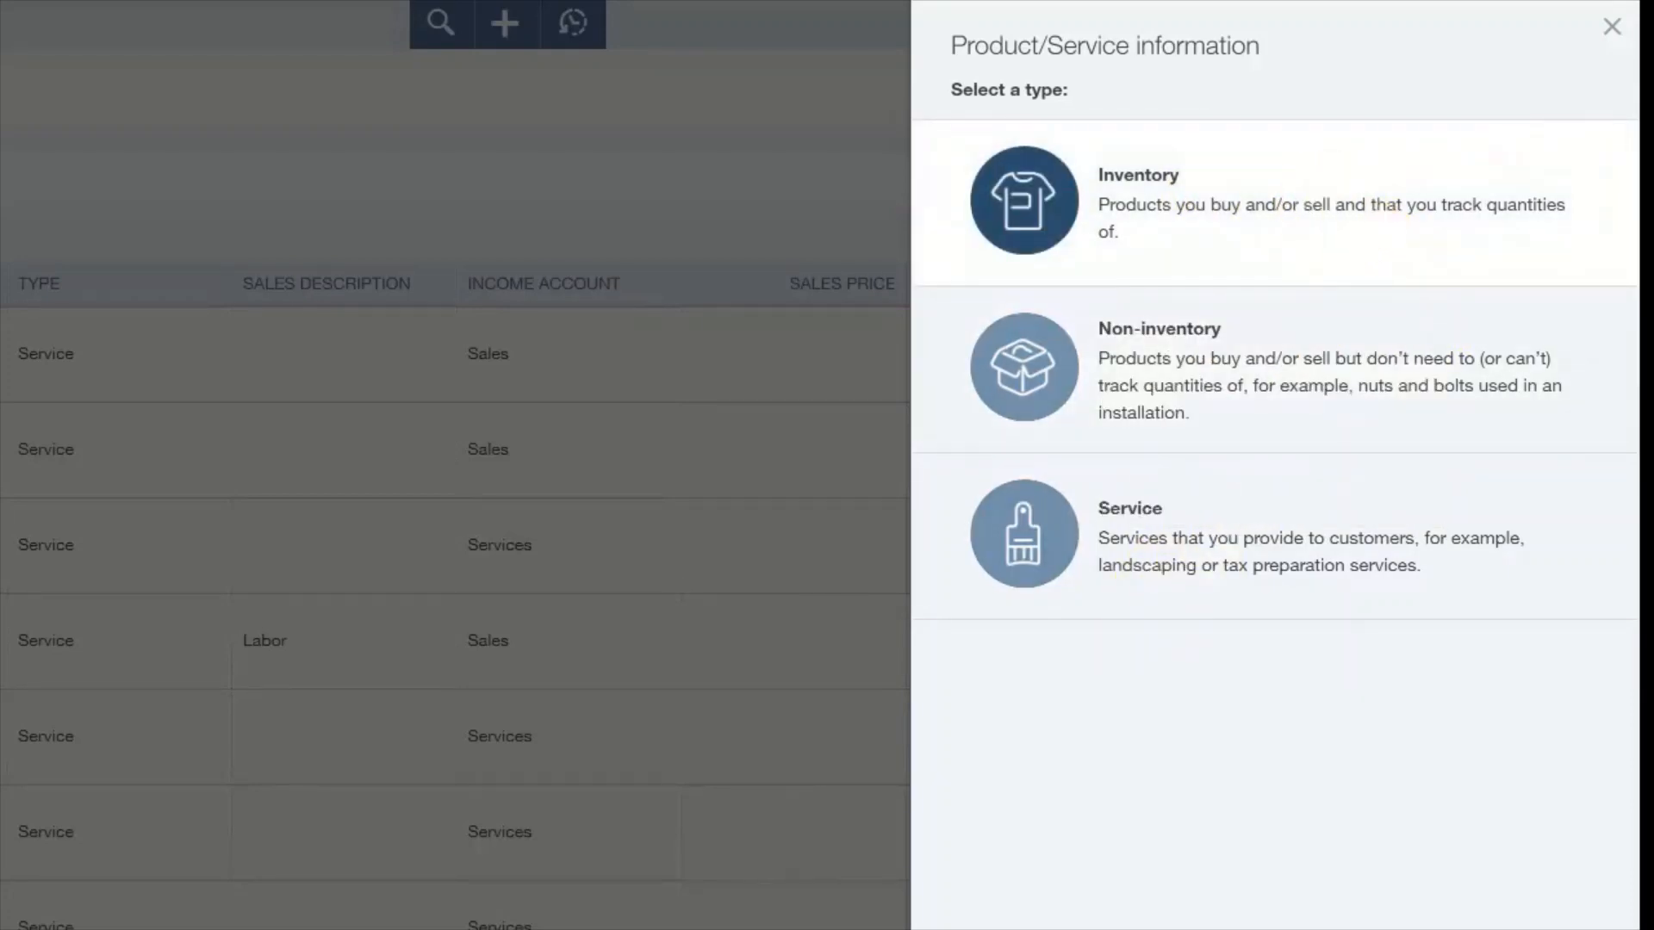
Step: Choose the Inventory item type and name the item Stainless Steel Faucet
{"action": "left_click", "coordinate": [1292, 205]}
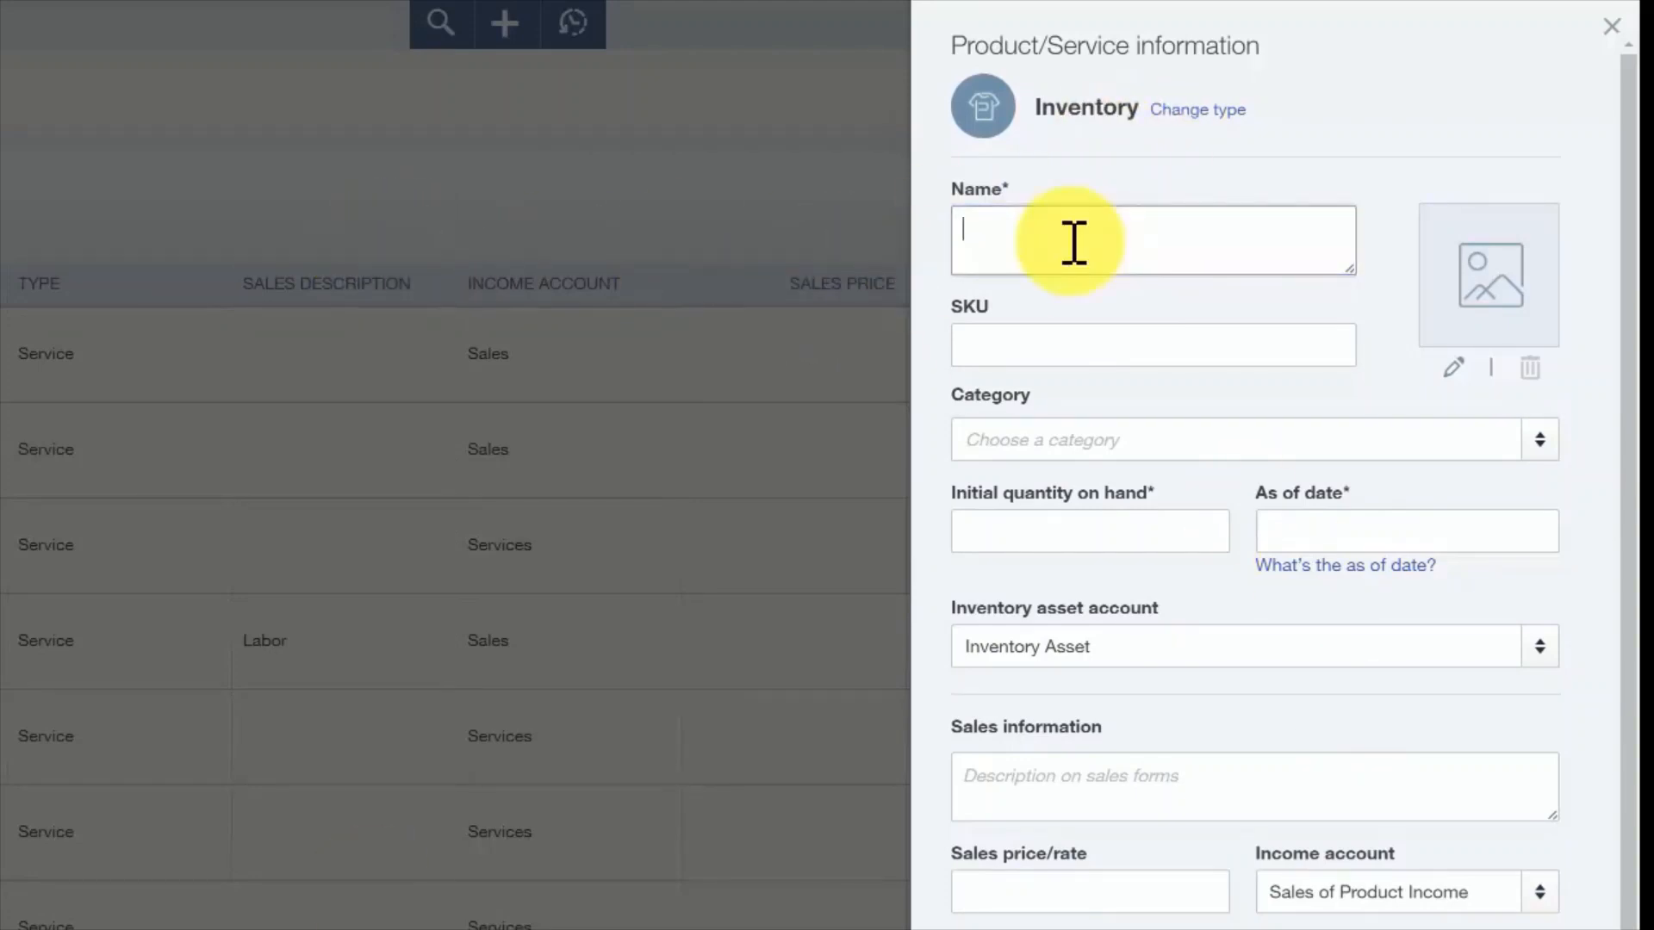
{"action": "type", "text": "Stainless Steel Fauc"}
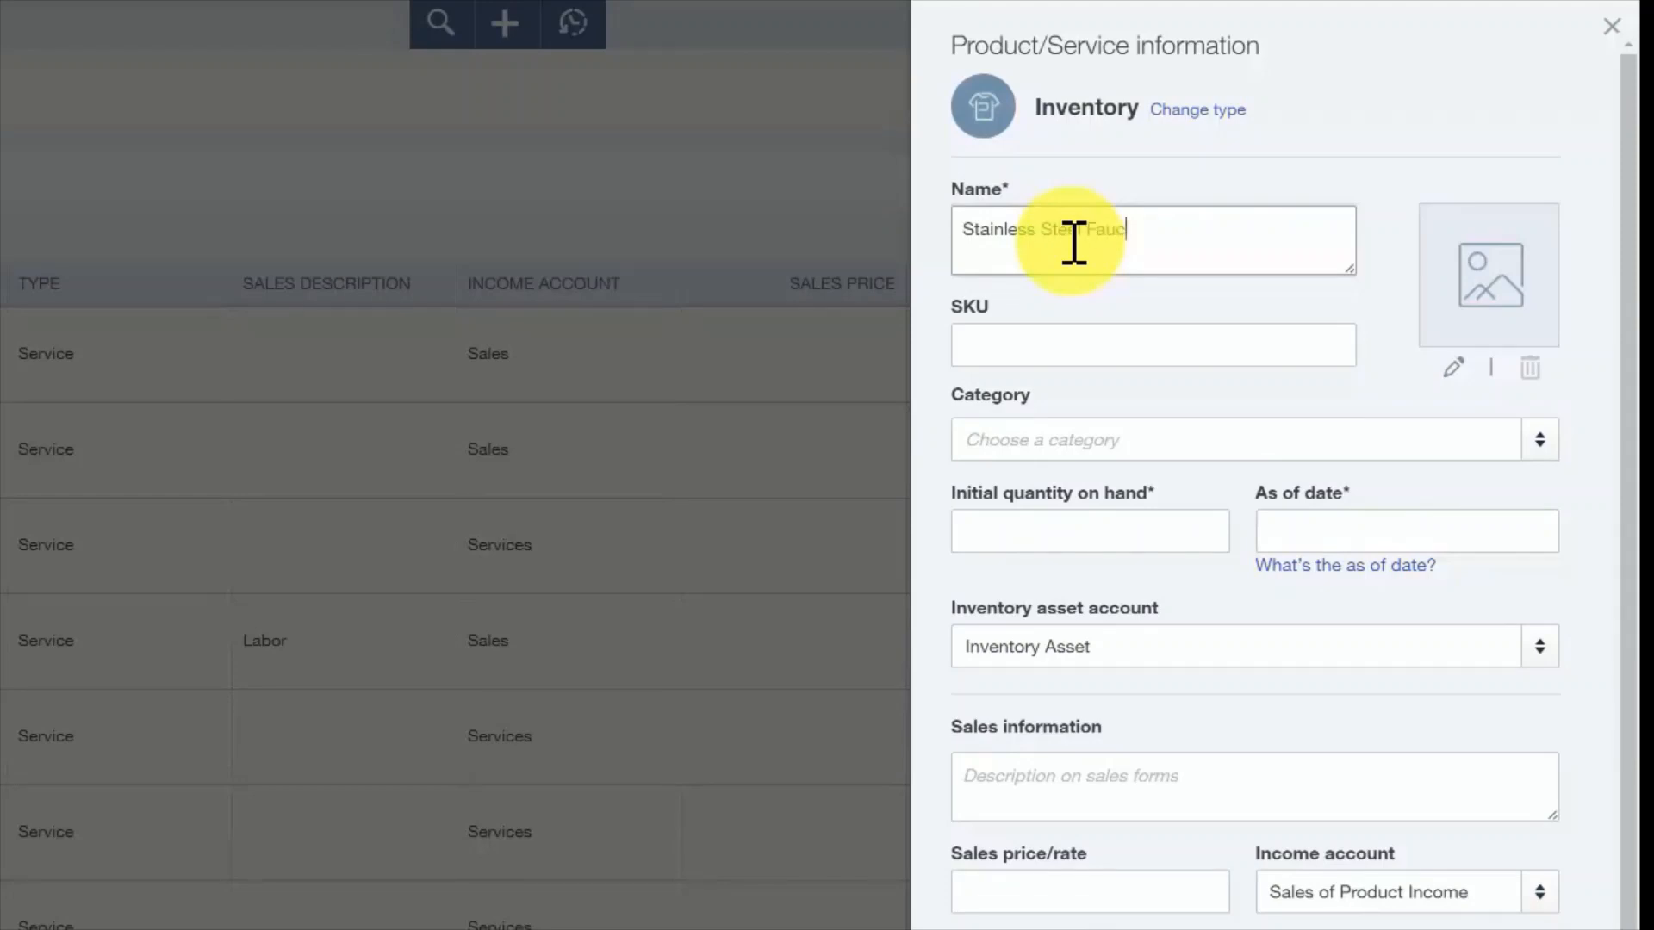
{"action": "type", "text": "et"}
{"action": "key", "text": "Tab"}
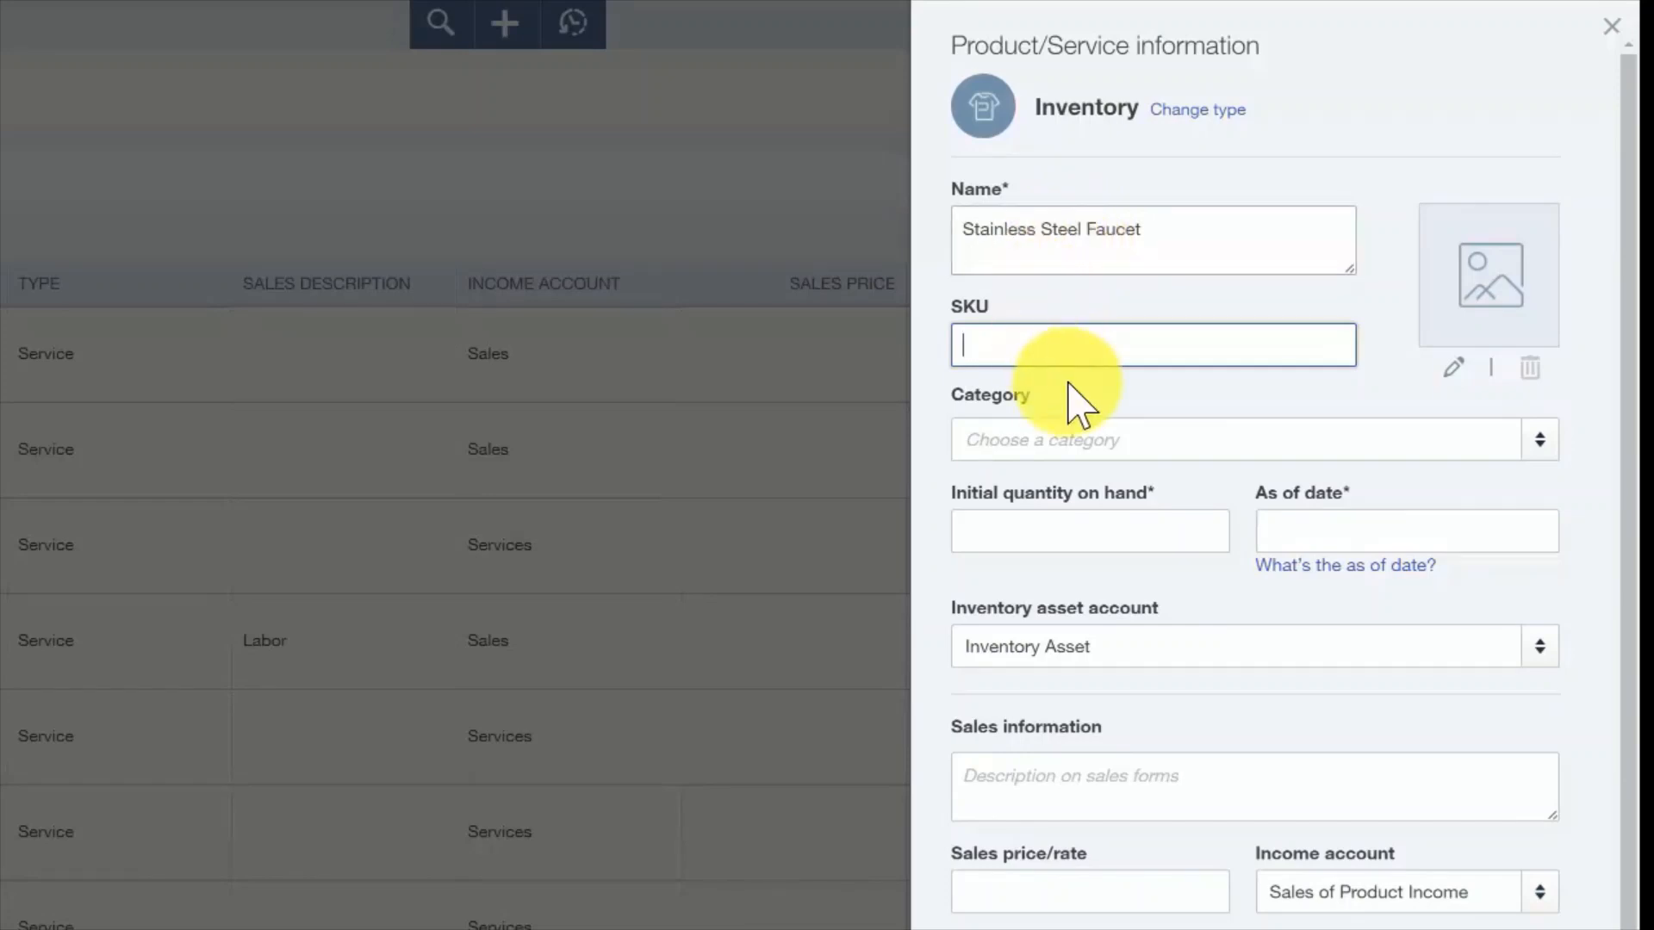
Step: Set the initial quantity on hand to 10 as of 08/30/2016, keeping Inventory Asset as the asset account
{"action": "left_click", "coordinate": [1081, 441]}
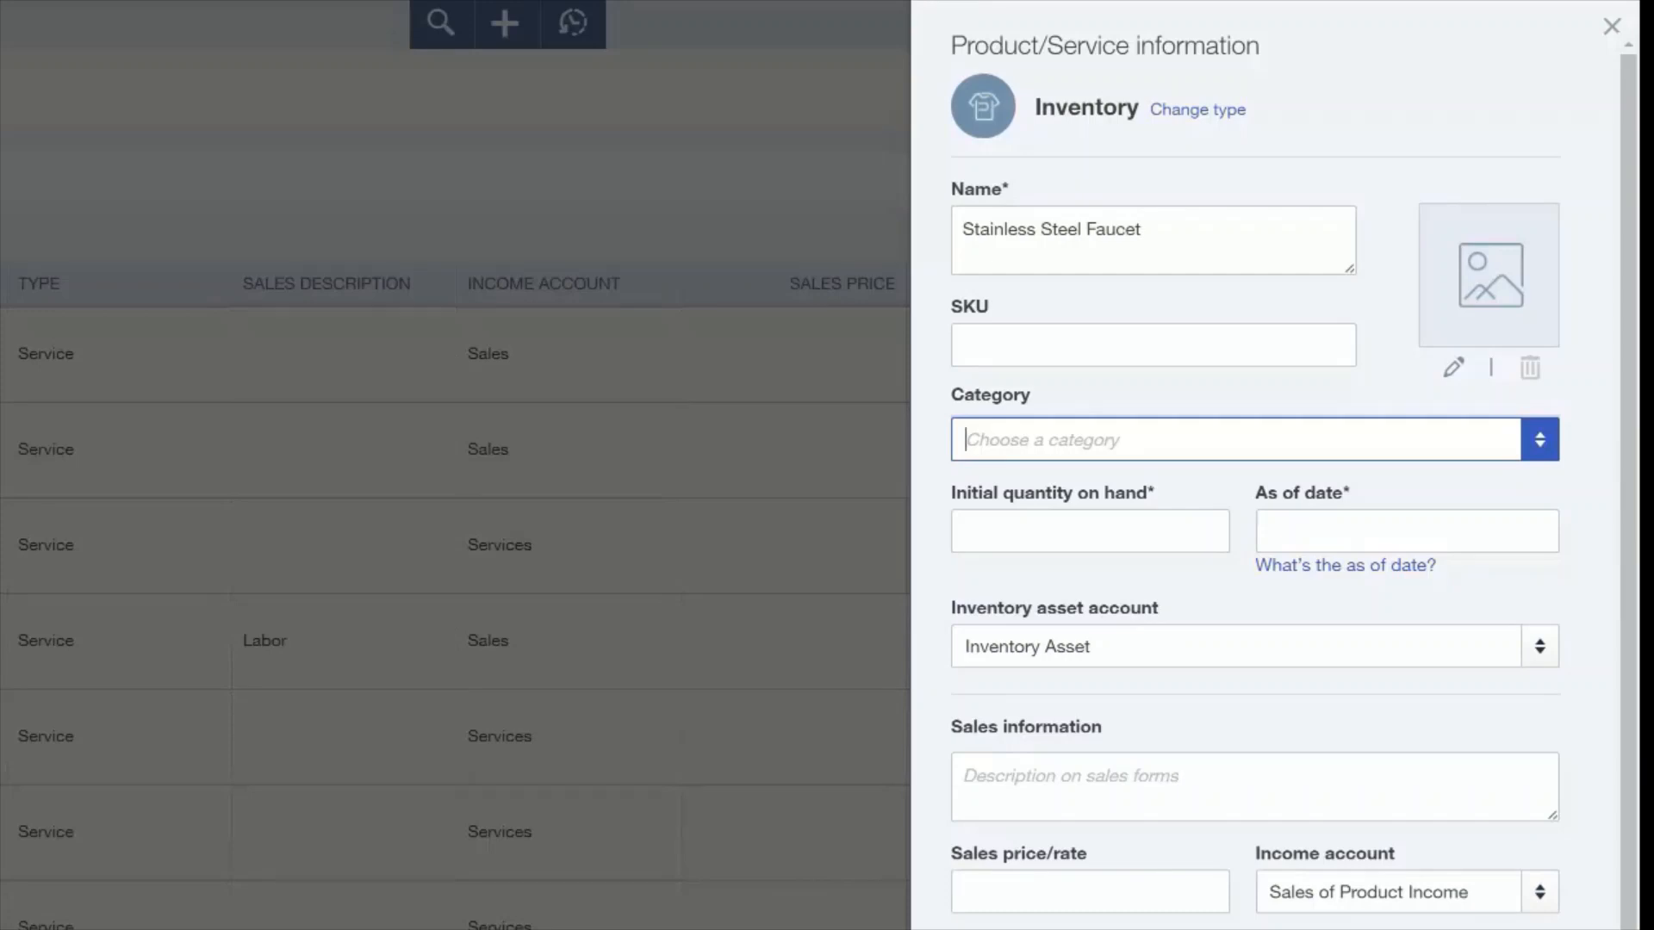
{"action": "left_click", "coordinate": [1059, 528]}
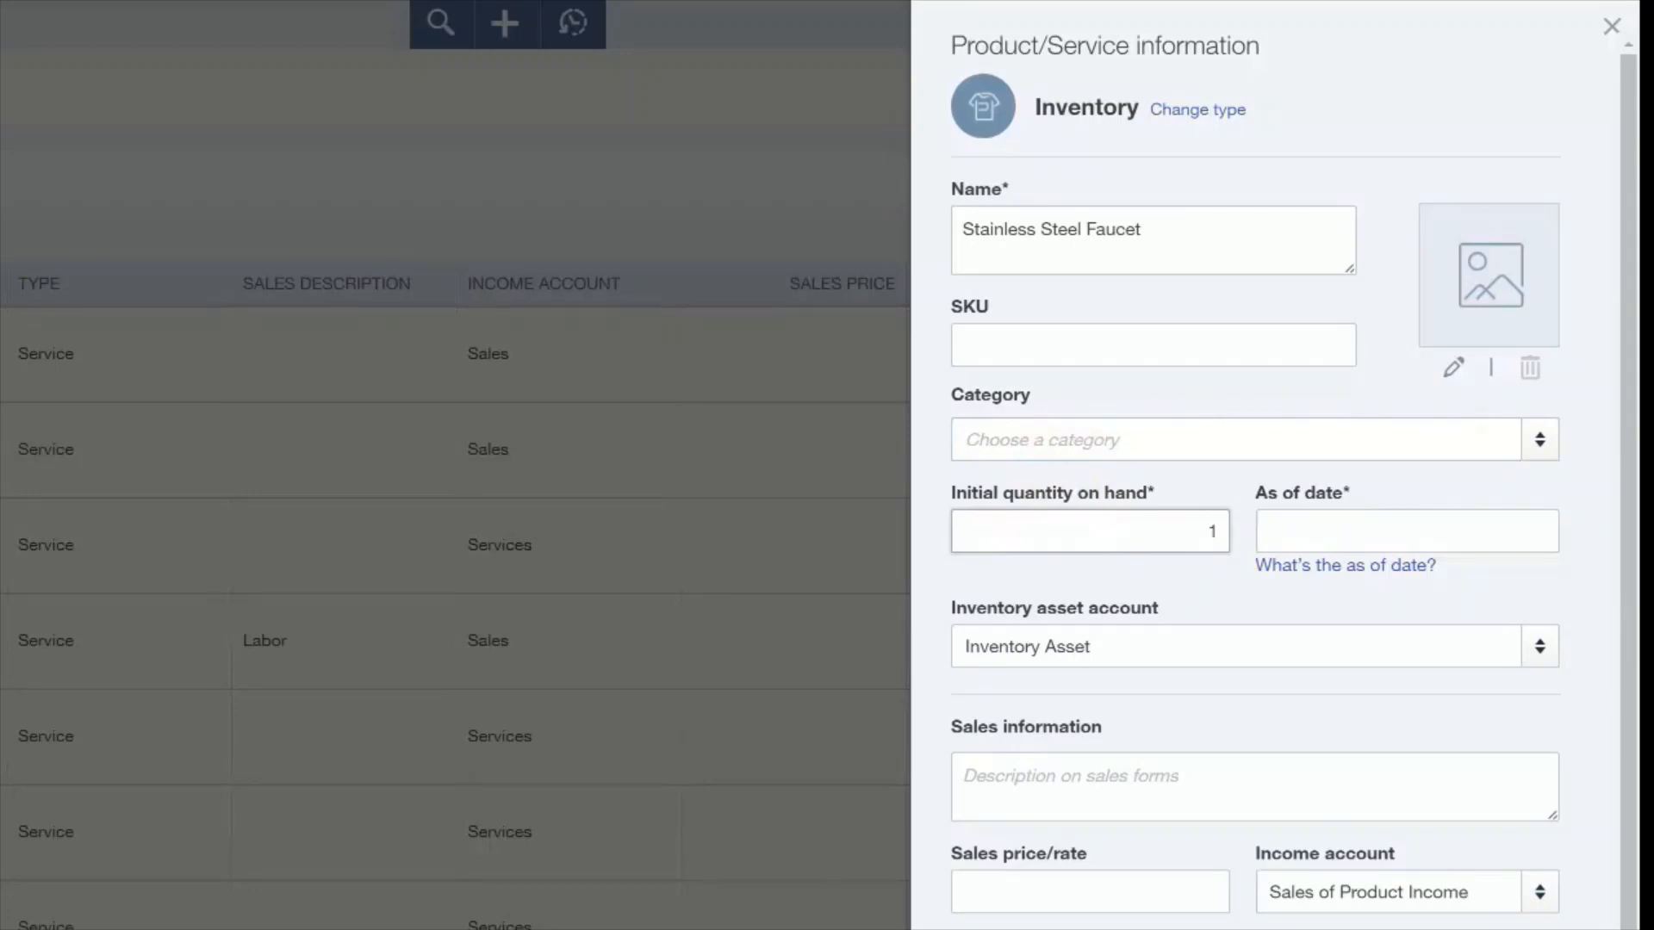
{"action": "type", "text": "10"}
{"action": "key", "text": "Tab"}
{"action": "key", "text": "Return"}
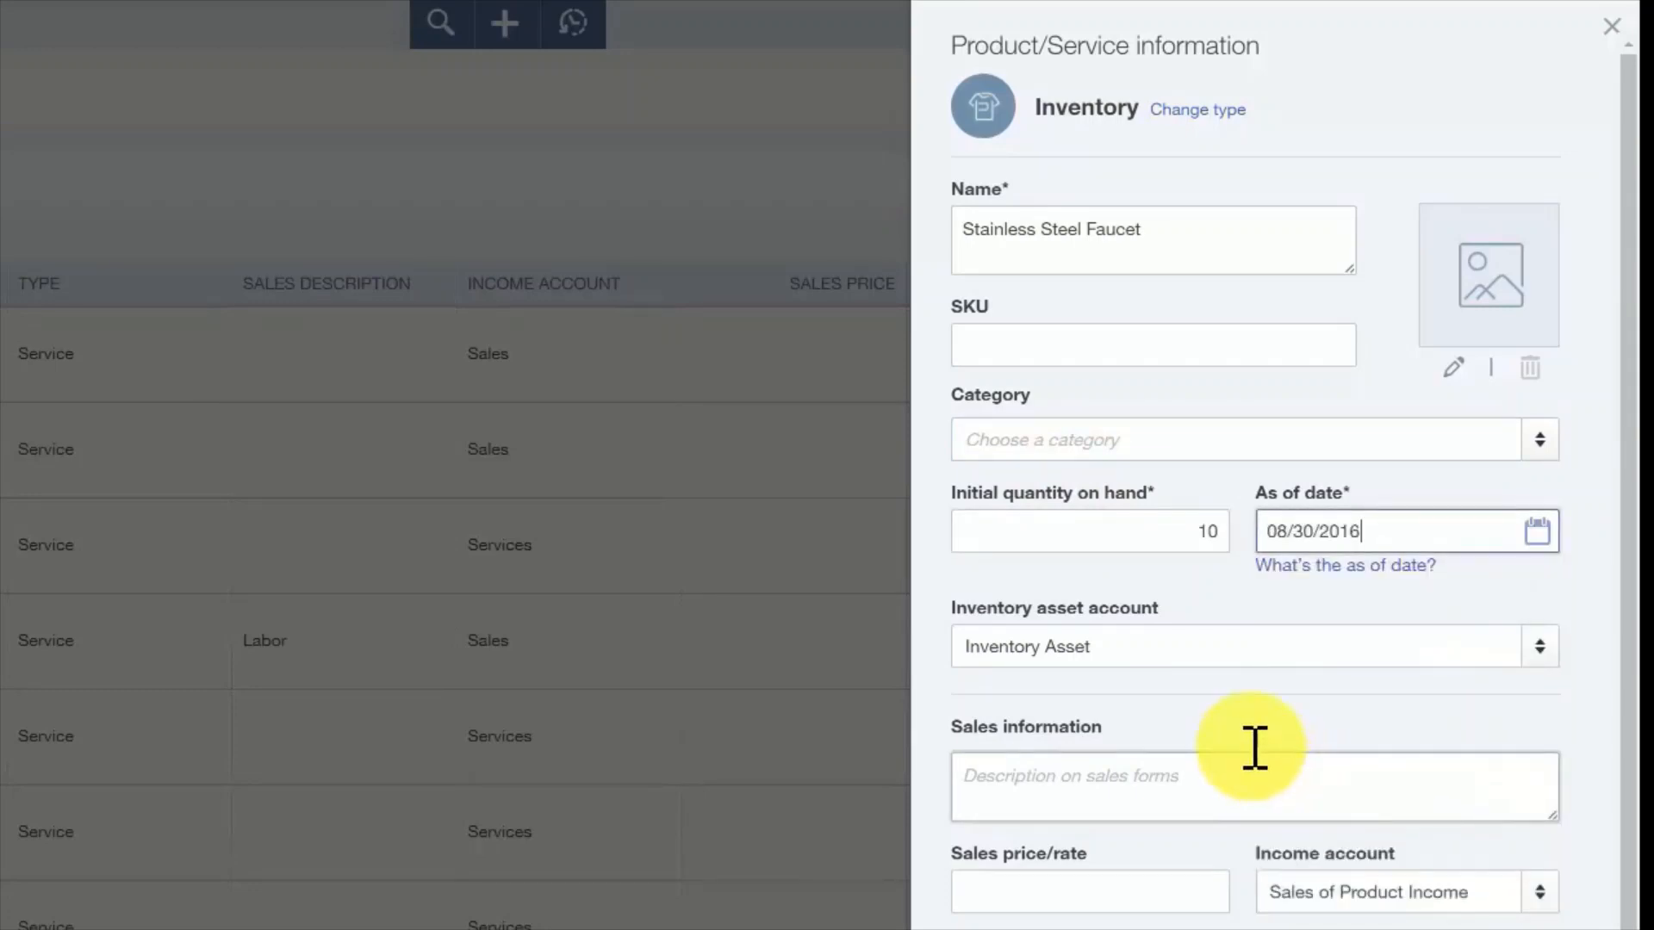
{"action": "left_click", "coordinate": [1256, 641]}
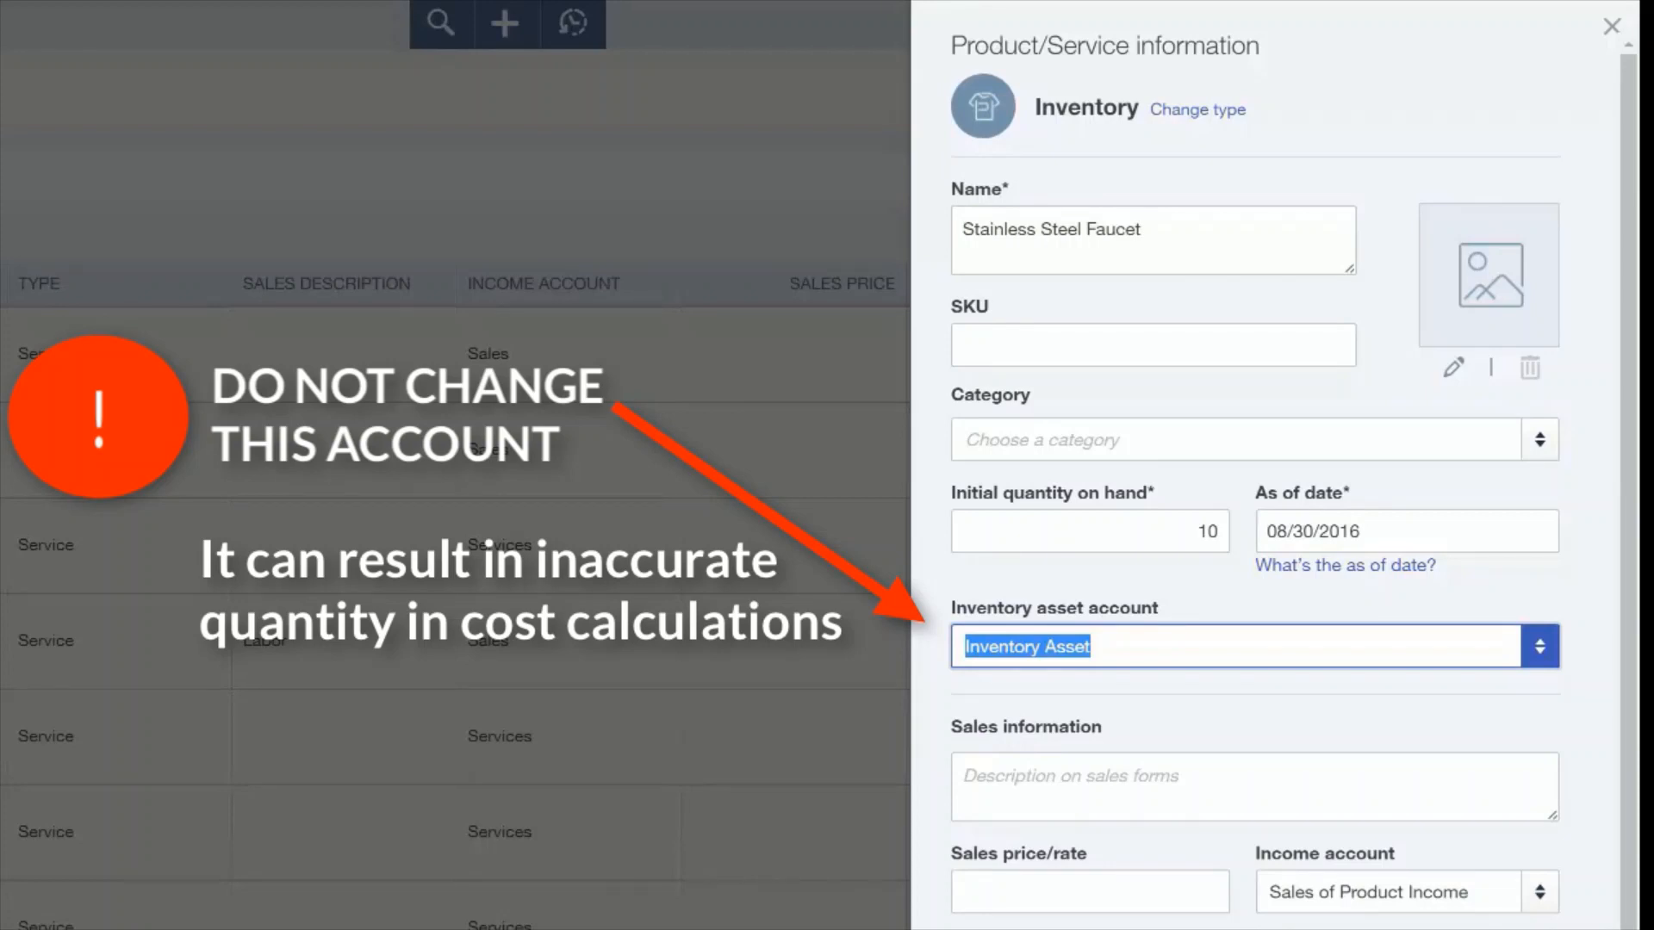
Step: Copy the item name Stainless Steel Faucet into the sales description
{"action": "left_click", "coordinate": [1134, 782]}
{"action": "left_click", "coordinate": [1158, 236]}
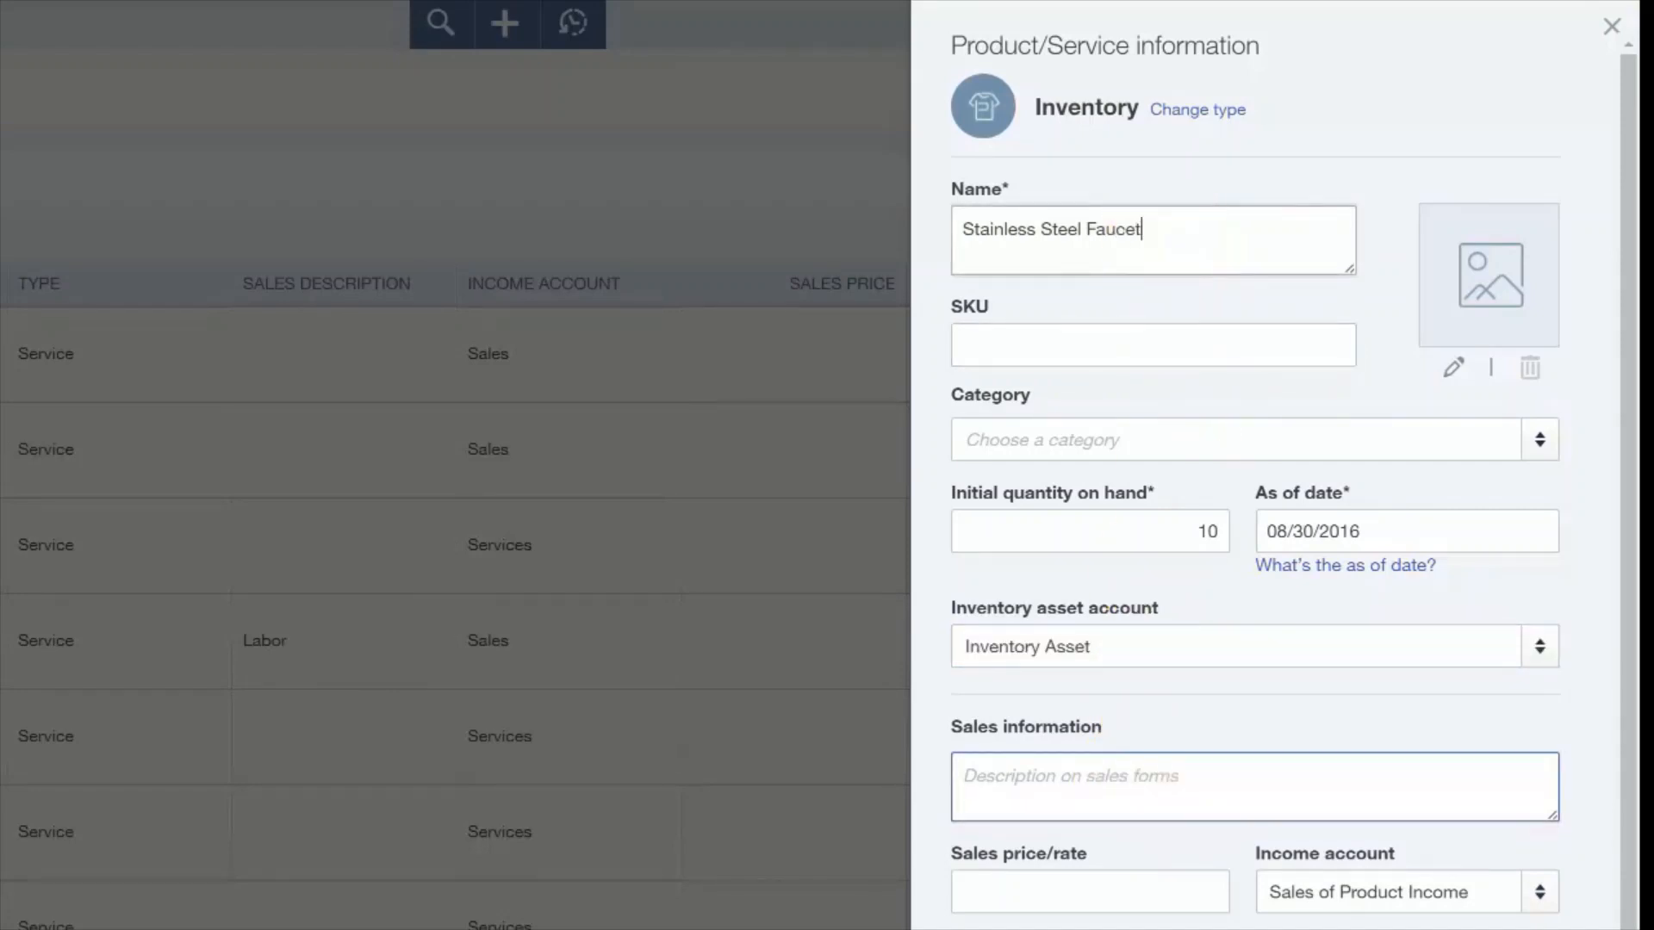
{"action": "left_click_drag", "start_coordinate": [1145, 231], "coordinate": [878, 229]}
{"action": "key", "text": "ctrl+c"}
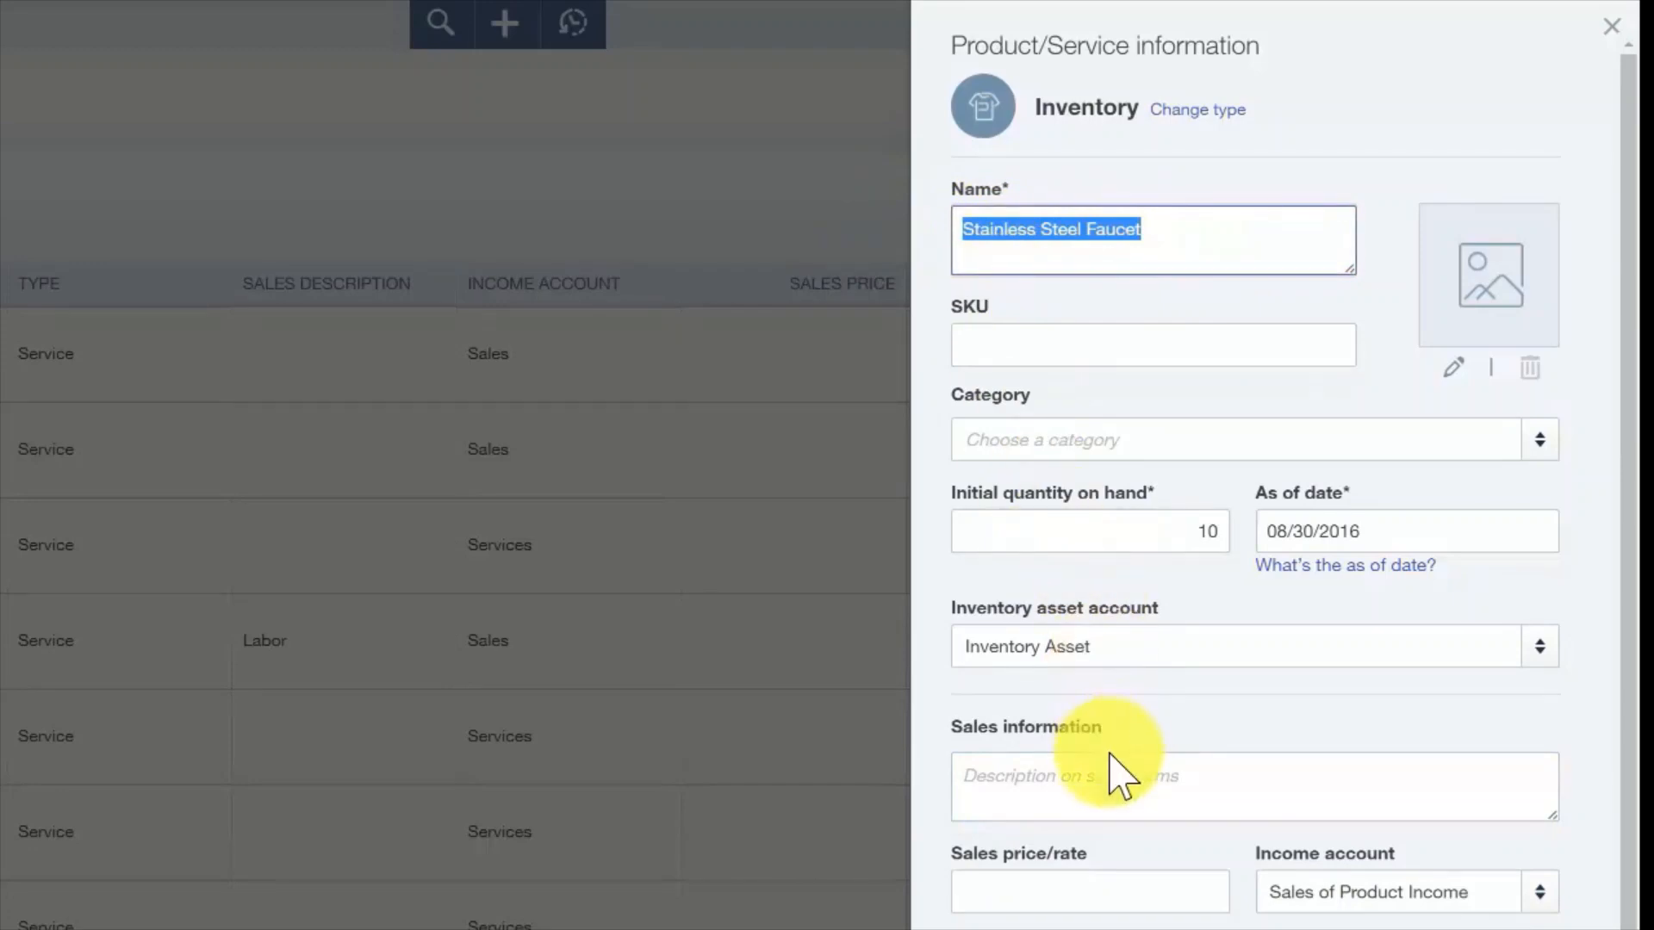
{"action": "left_click", "coordinate": [1120, 775]}
{"action": "key", "text": "ctrl+v"}
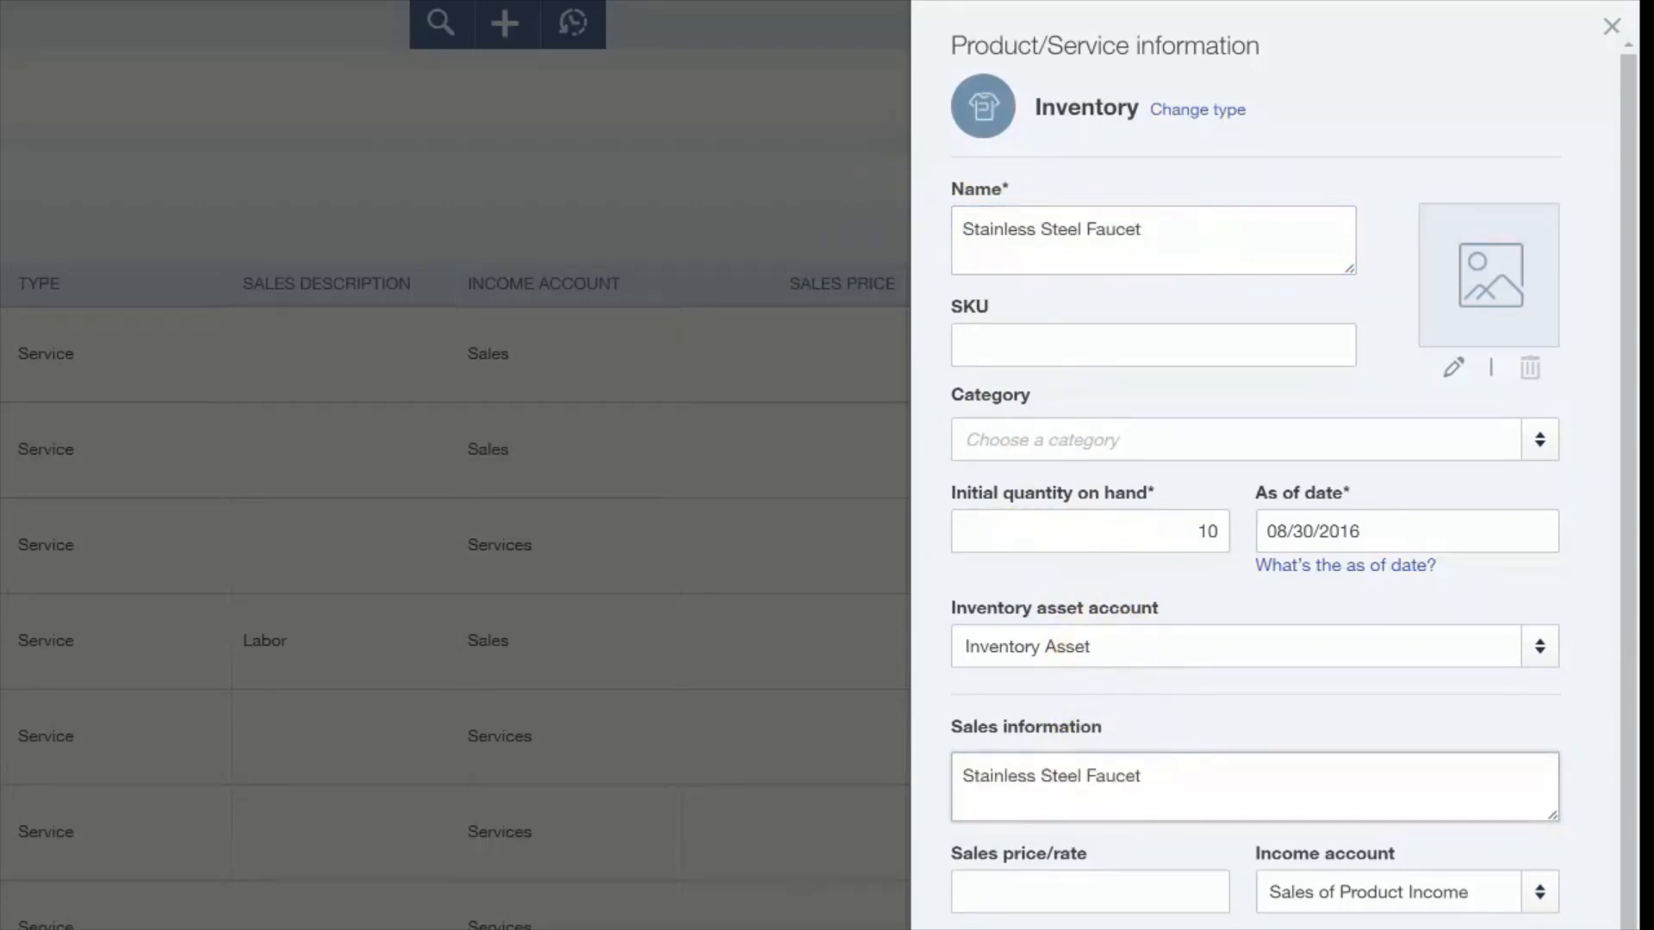
Step: Set the sales price to 200.00 and keep Sales of Product Income as the income account
{"action": "left_click", "coordinate": [1097, 880]}
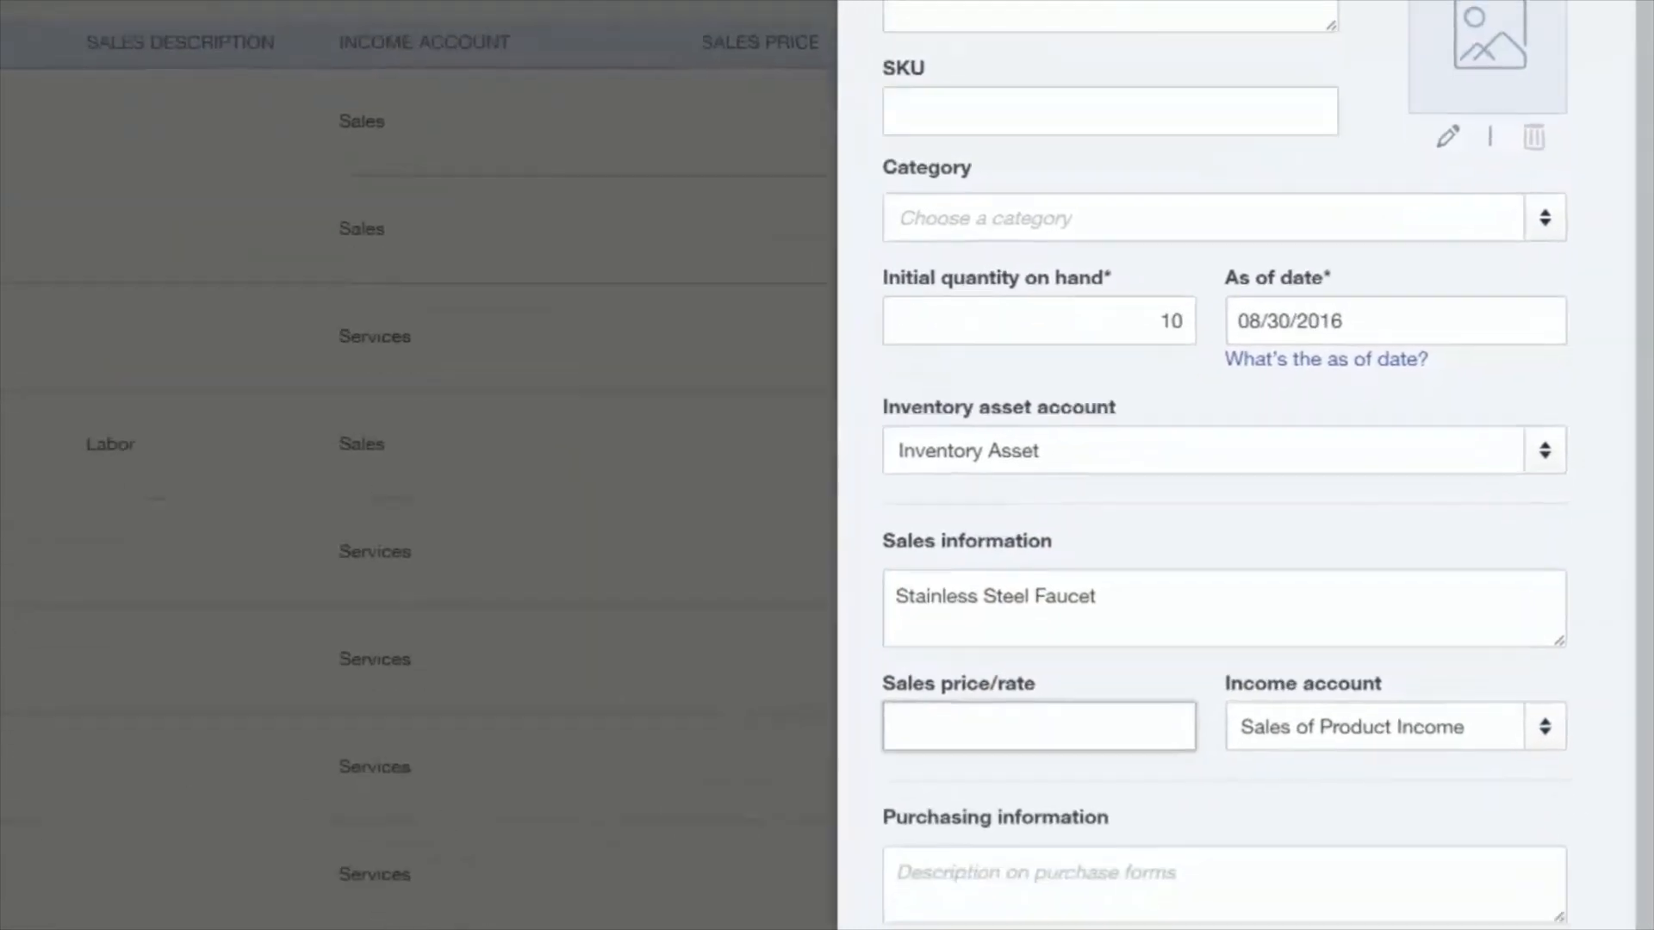
{"action": "type", "text": "200."}
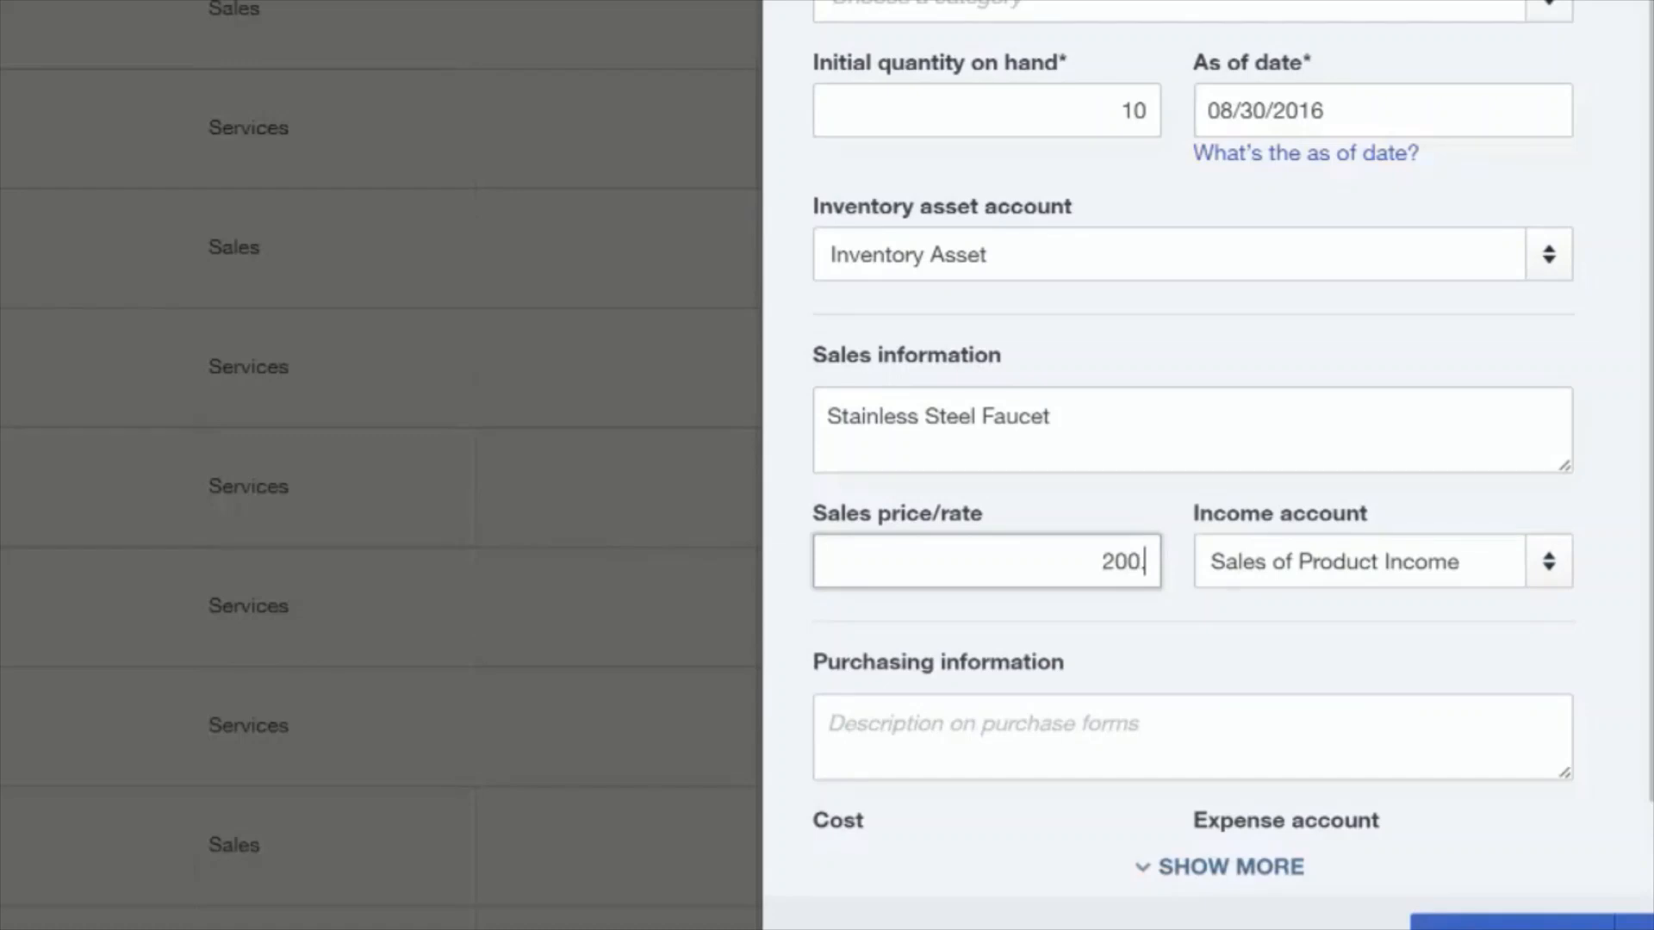
{"action": "left_click", "coordinate": [1500, 565]}
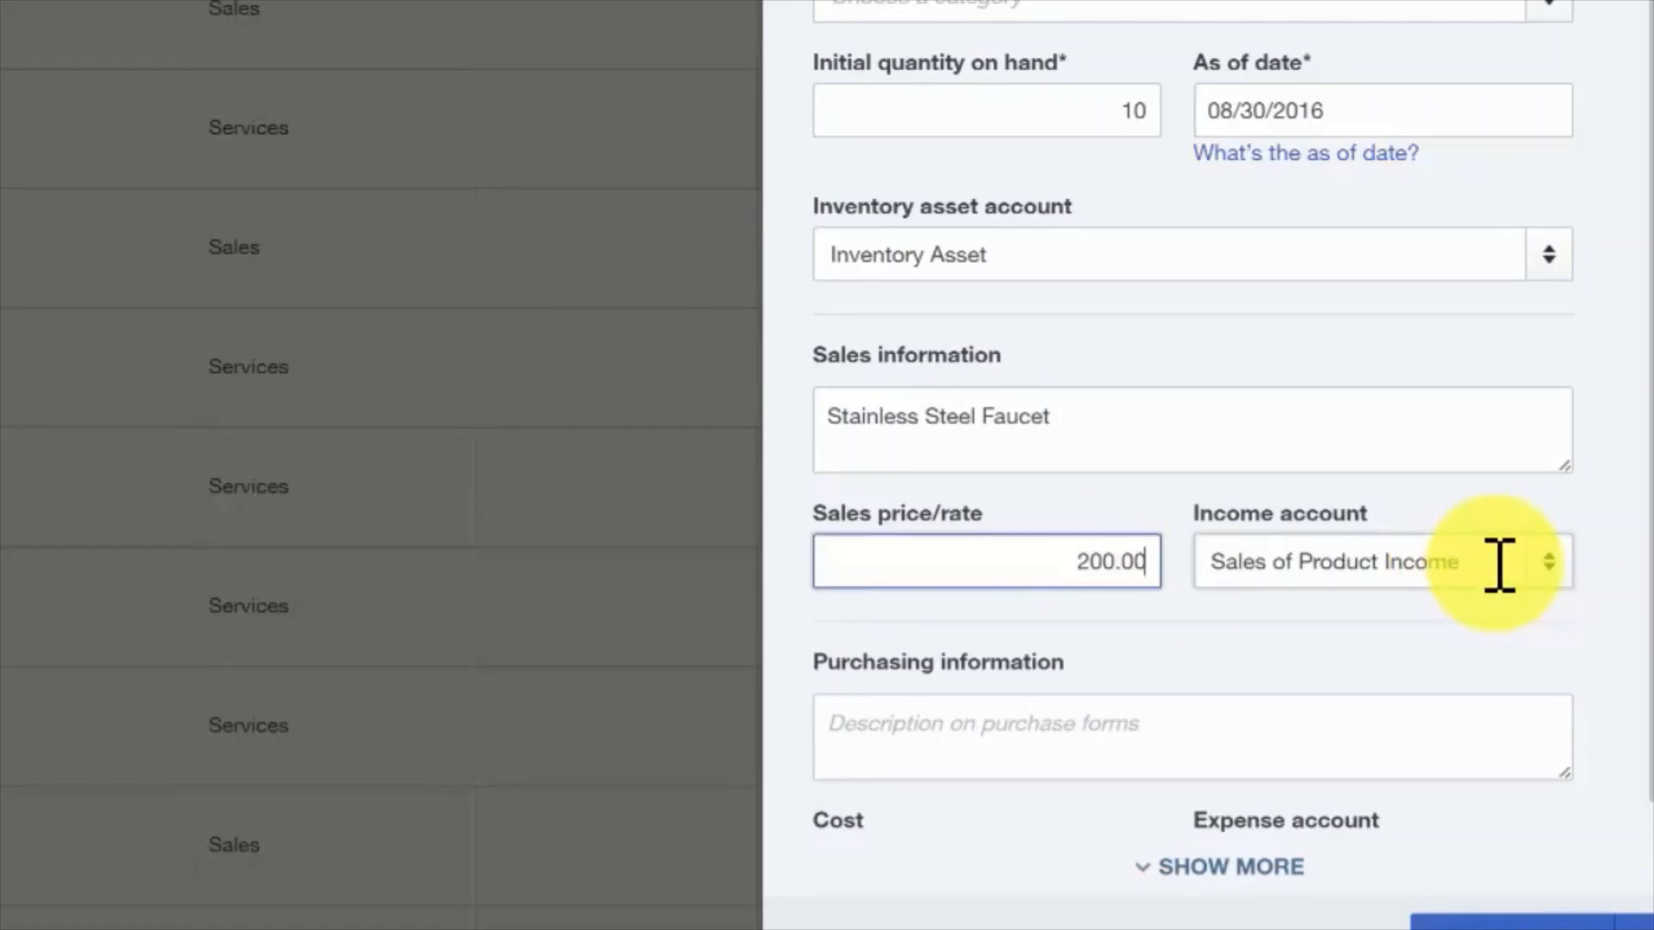
{"action": "left_click", "coordinate": [1500, 565]}
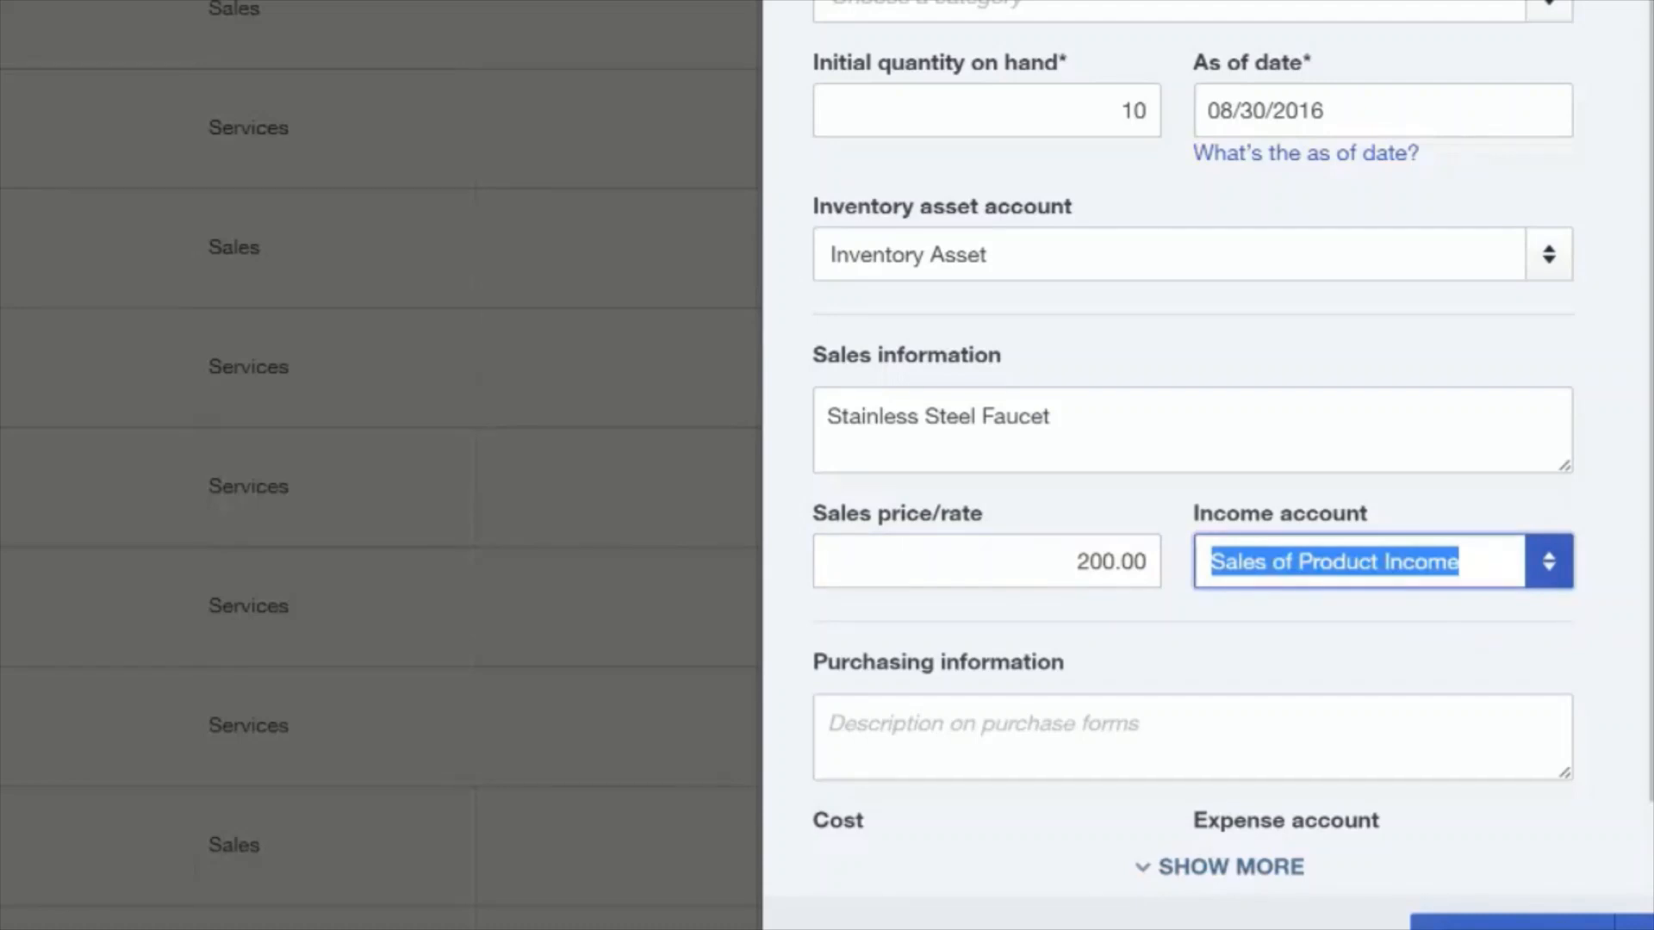
{"action": "left_click", "coordinate": [1548, 561]}
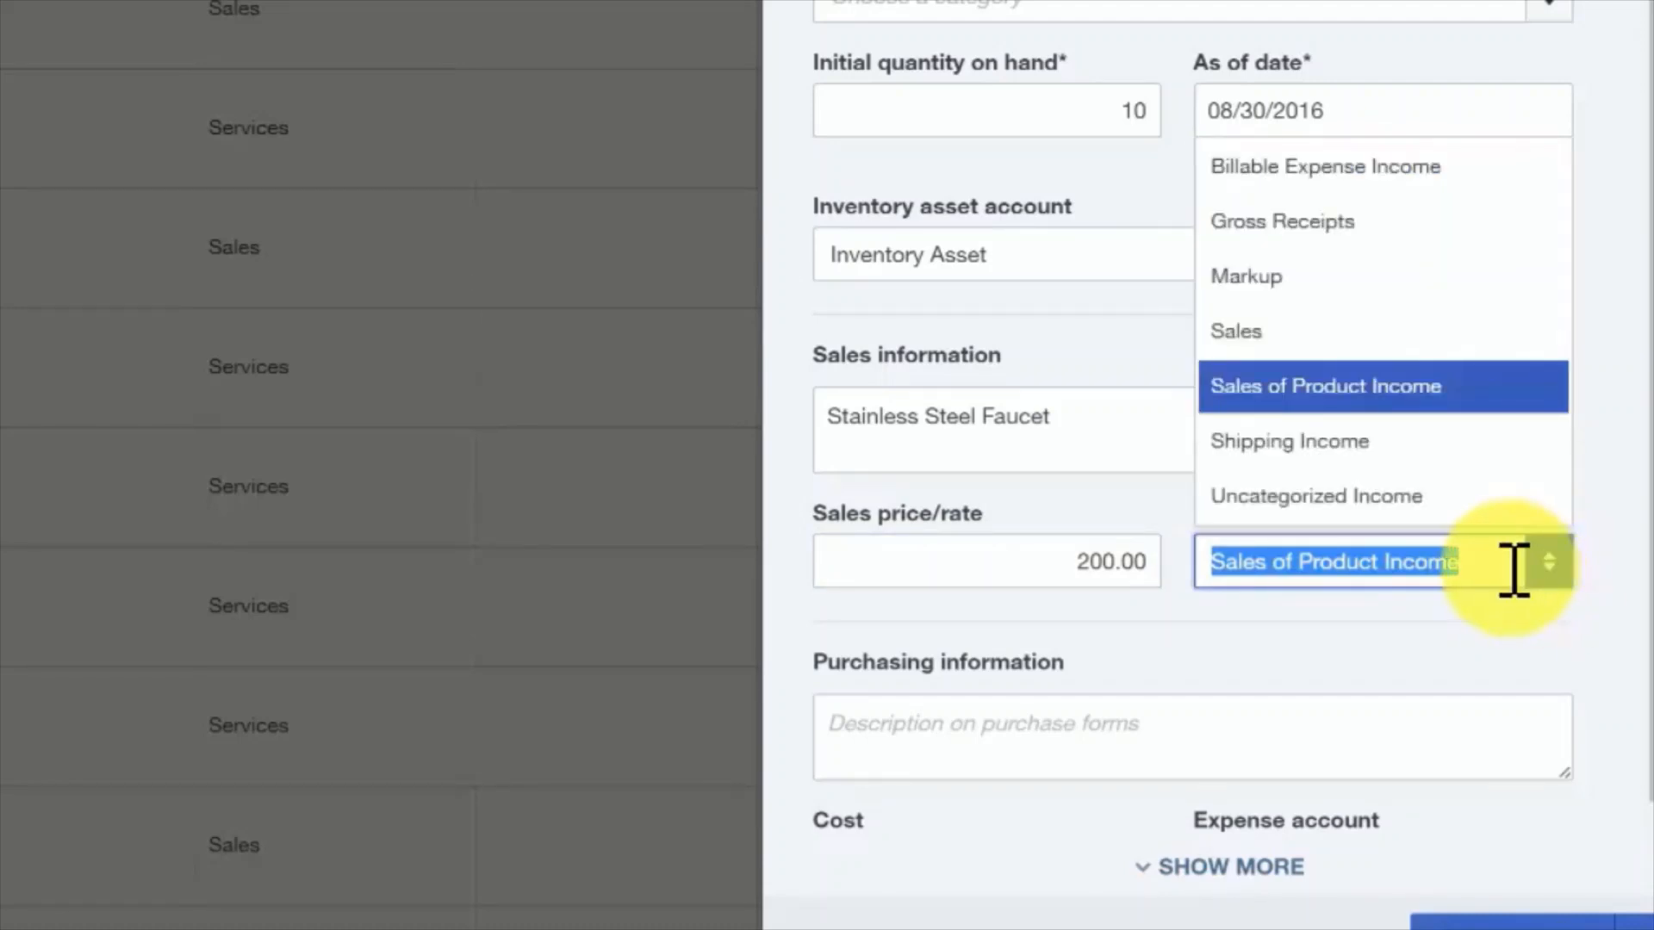
Step: Copy the sales description Stainless Steel Faucet into the purchasing description
{"action": "left_click", "coordinate": [943, 736]}
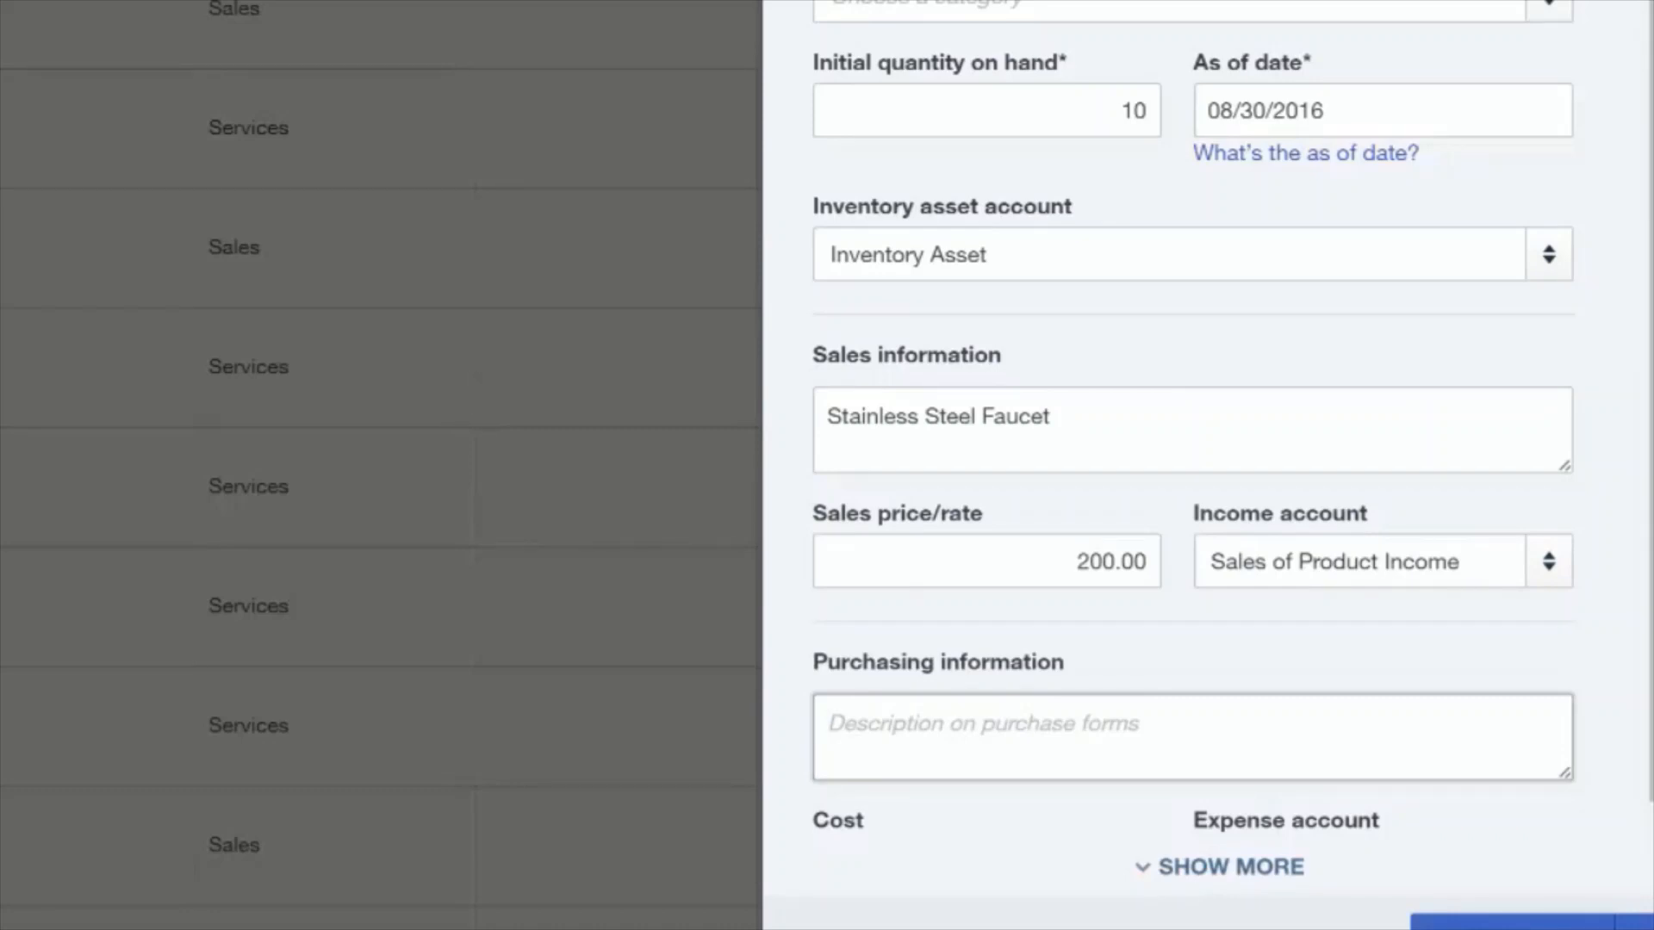
{"action": "left_click_drag", "start_coordinate": [1066, 428], "coordinate": [767, 417]}
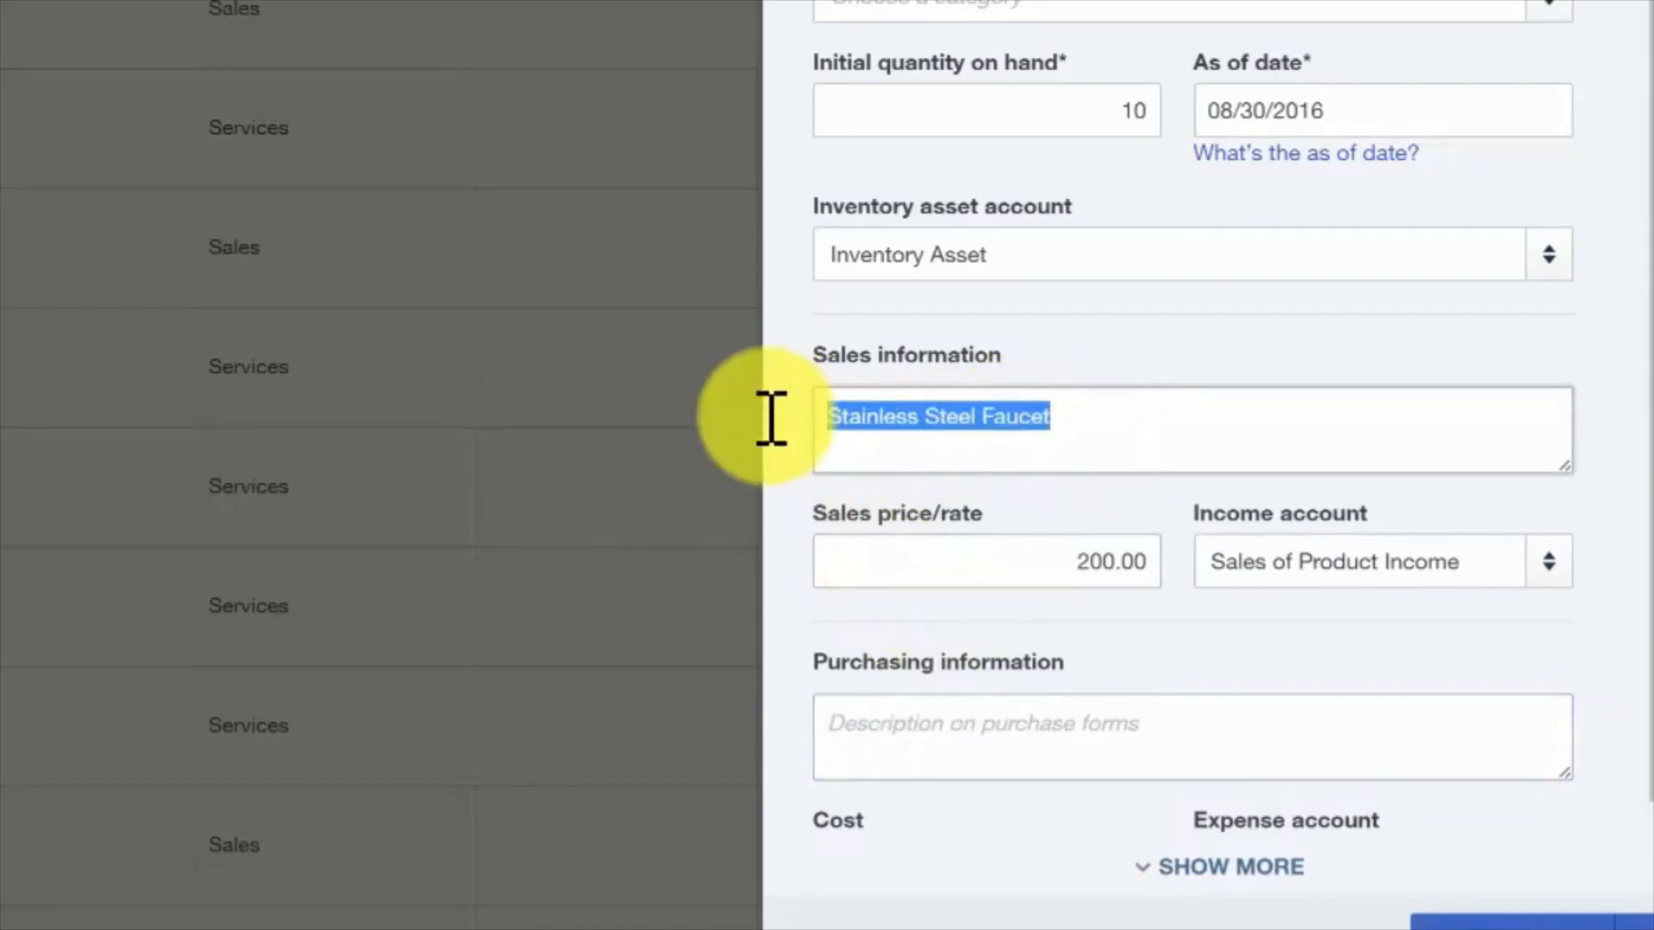
{"action": "key", "text": "ctrl+c"}
{"action": "left_click", "coordinate": [922, 727]}
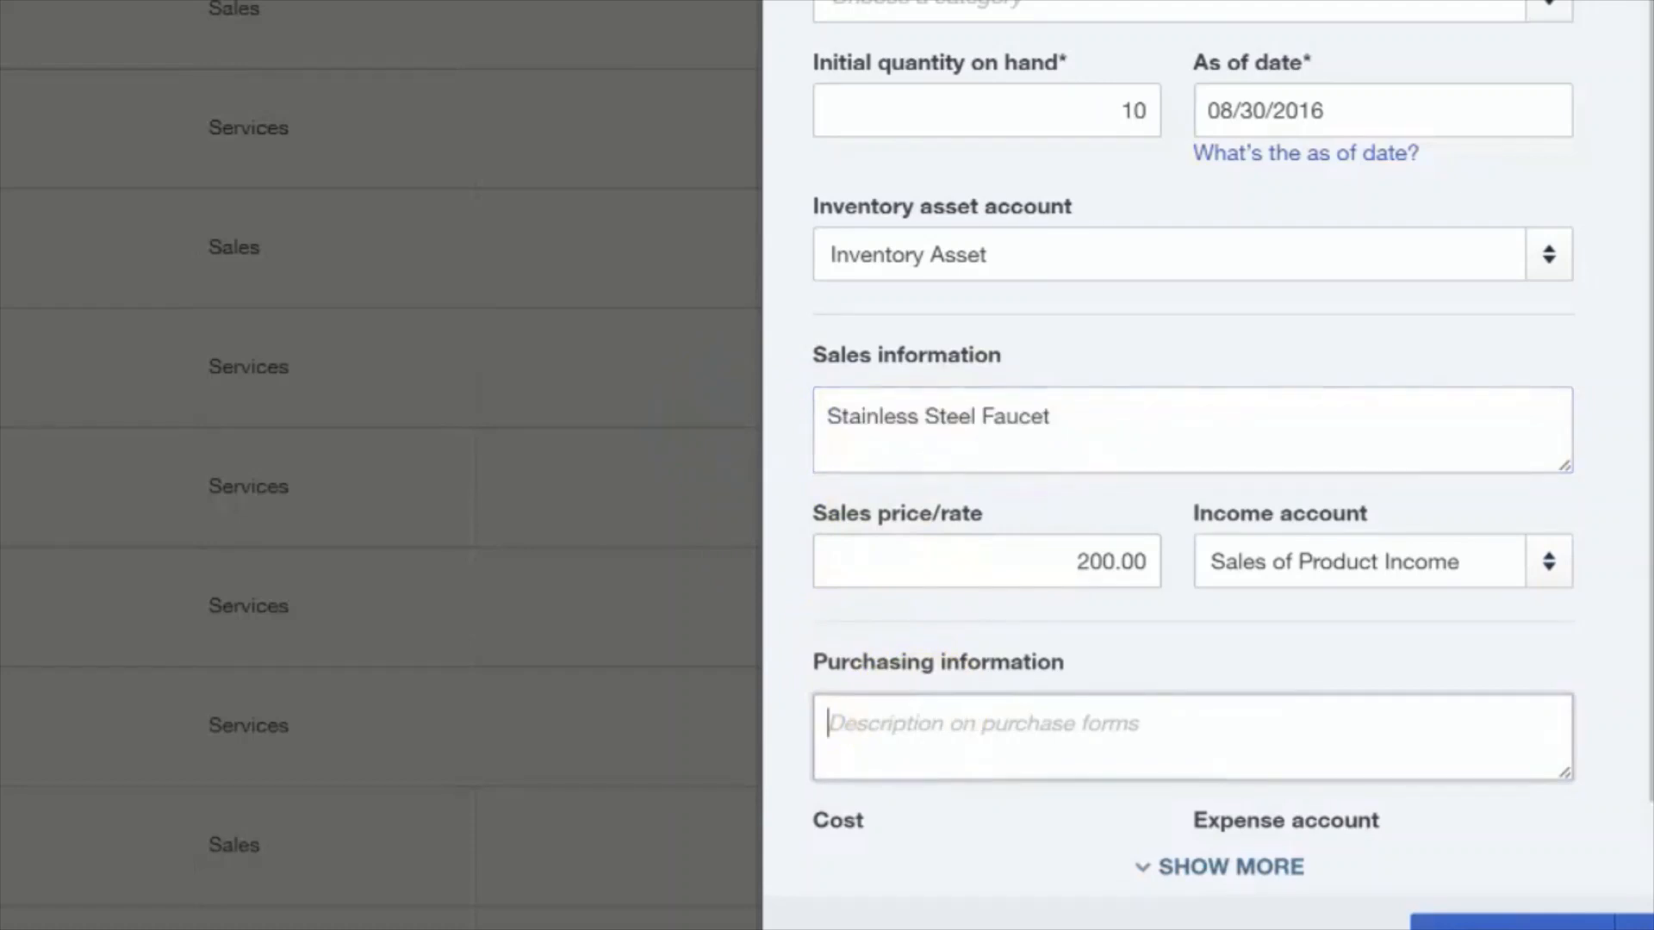
{"action": "key", "text": "ctrl+v"}
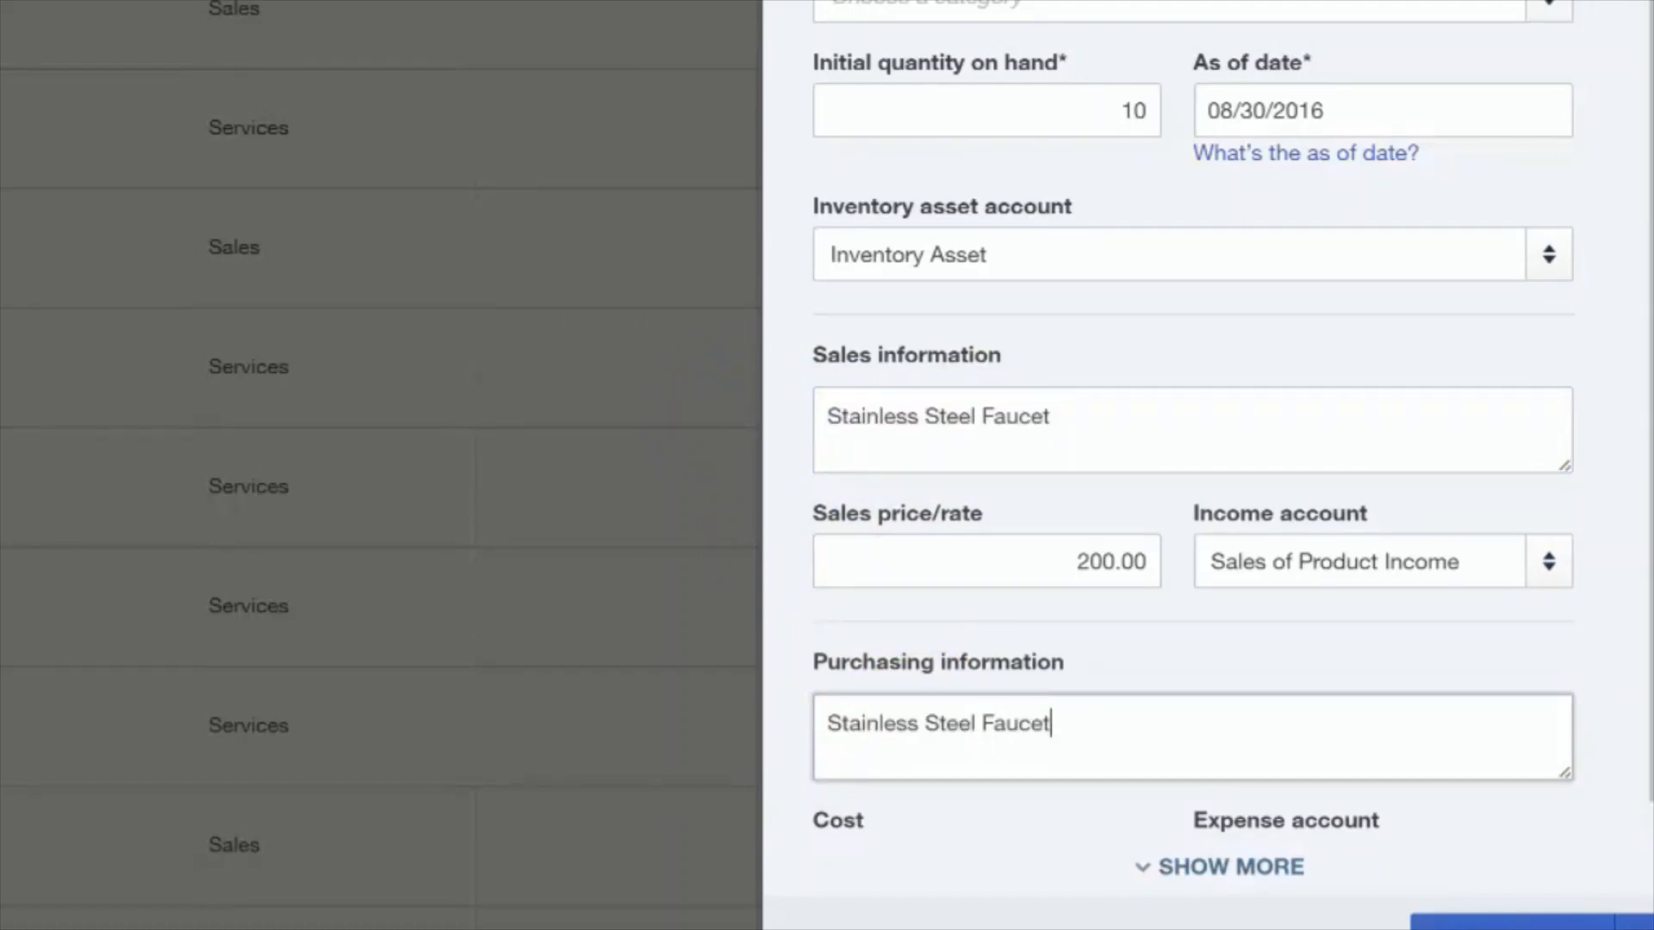
Step: Set the cost to 100.00, keep Cost of Goods Sold as the expense account, and save the inventory item
{"action": "scroll", "coordinate": [919, 724], "scroll_direction": "down", "scroll_amount": 1}
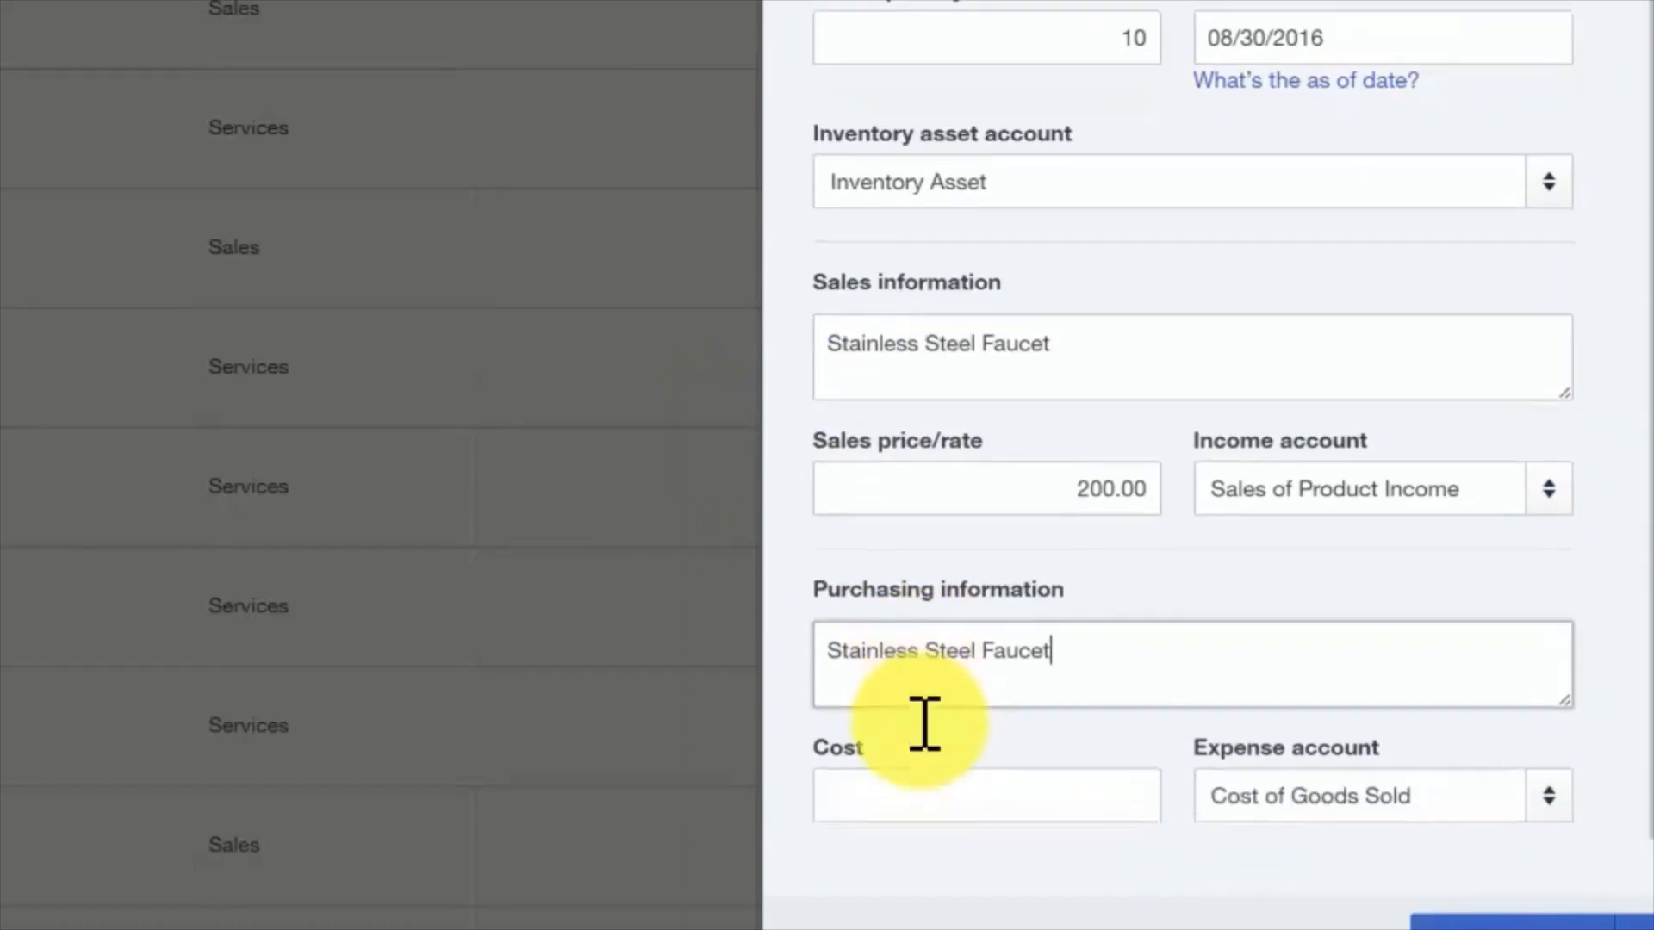
{"action": "left_click", "coordinate": [936, 814]}
{"action": "type", "text": "1"}
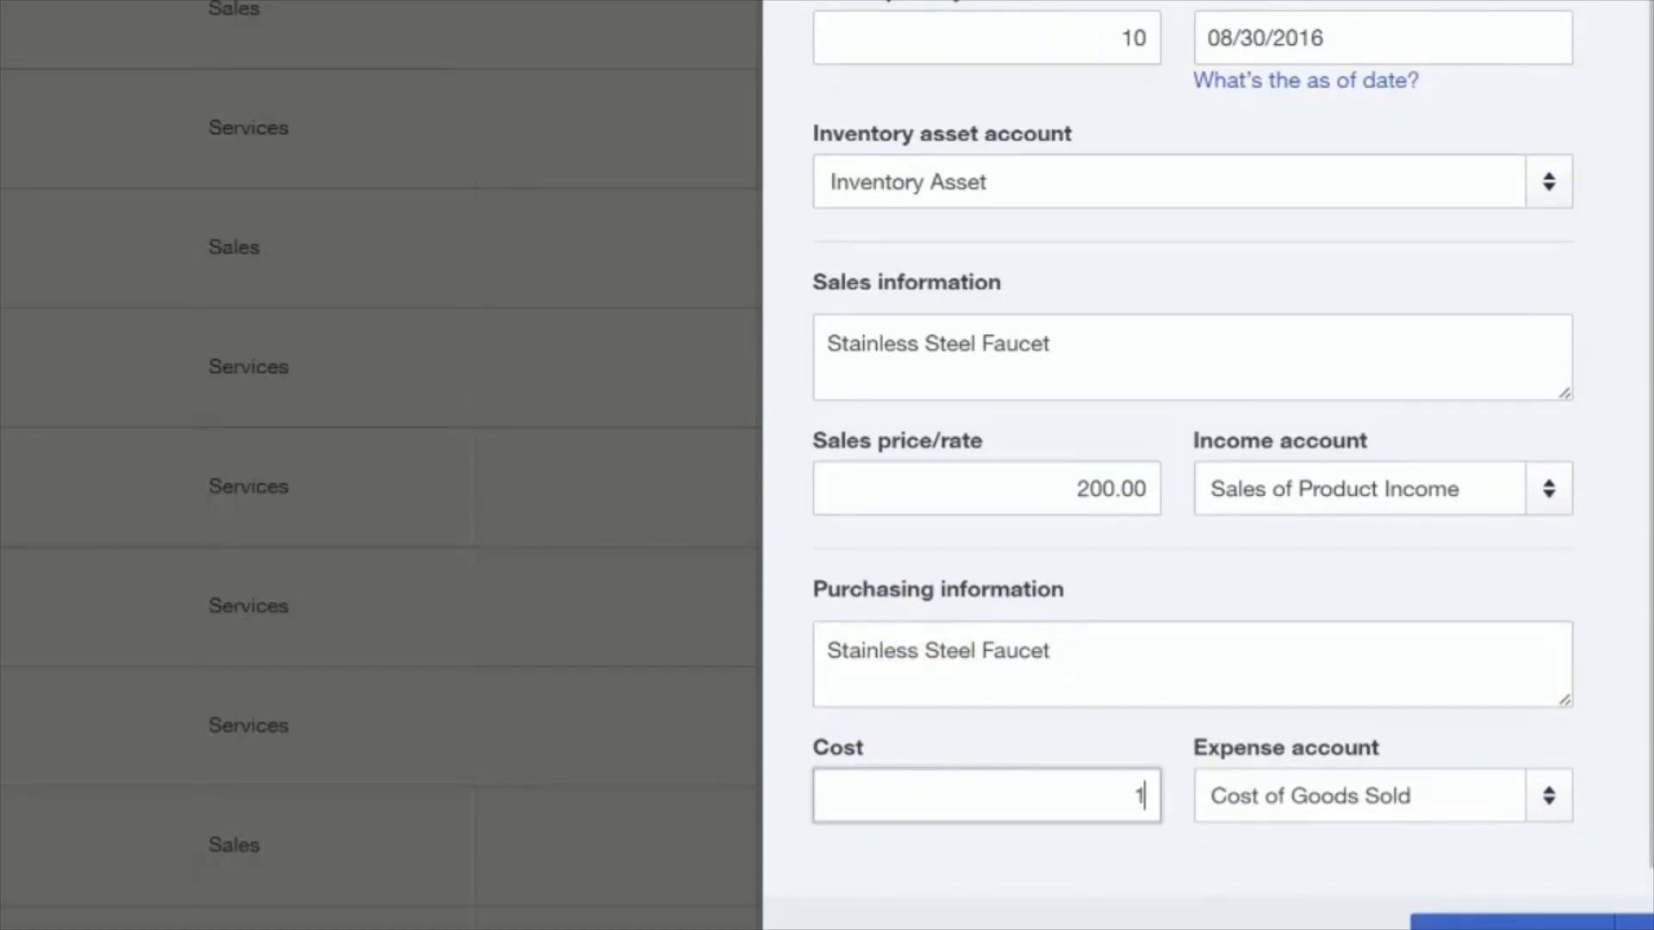
{"action": "type", "text": "00.00"}
{"action": "key", "text": "Tab"}
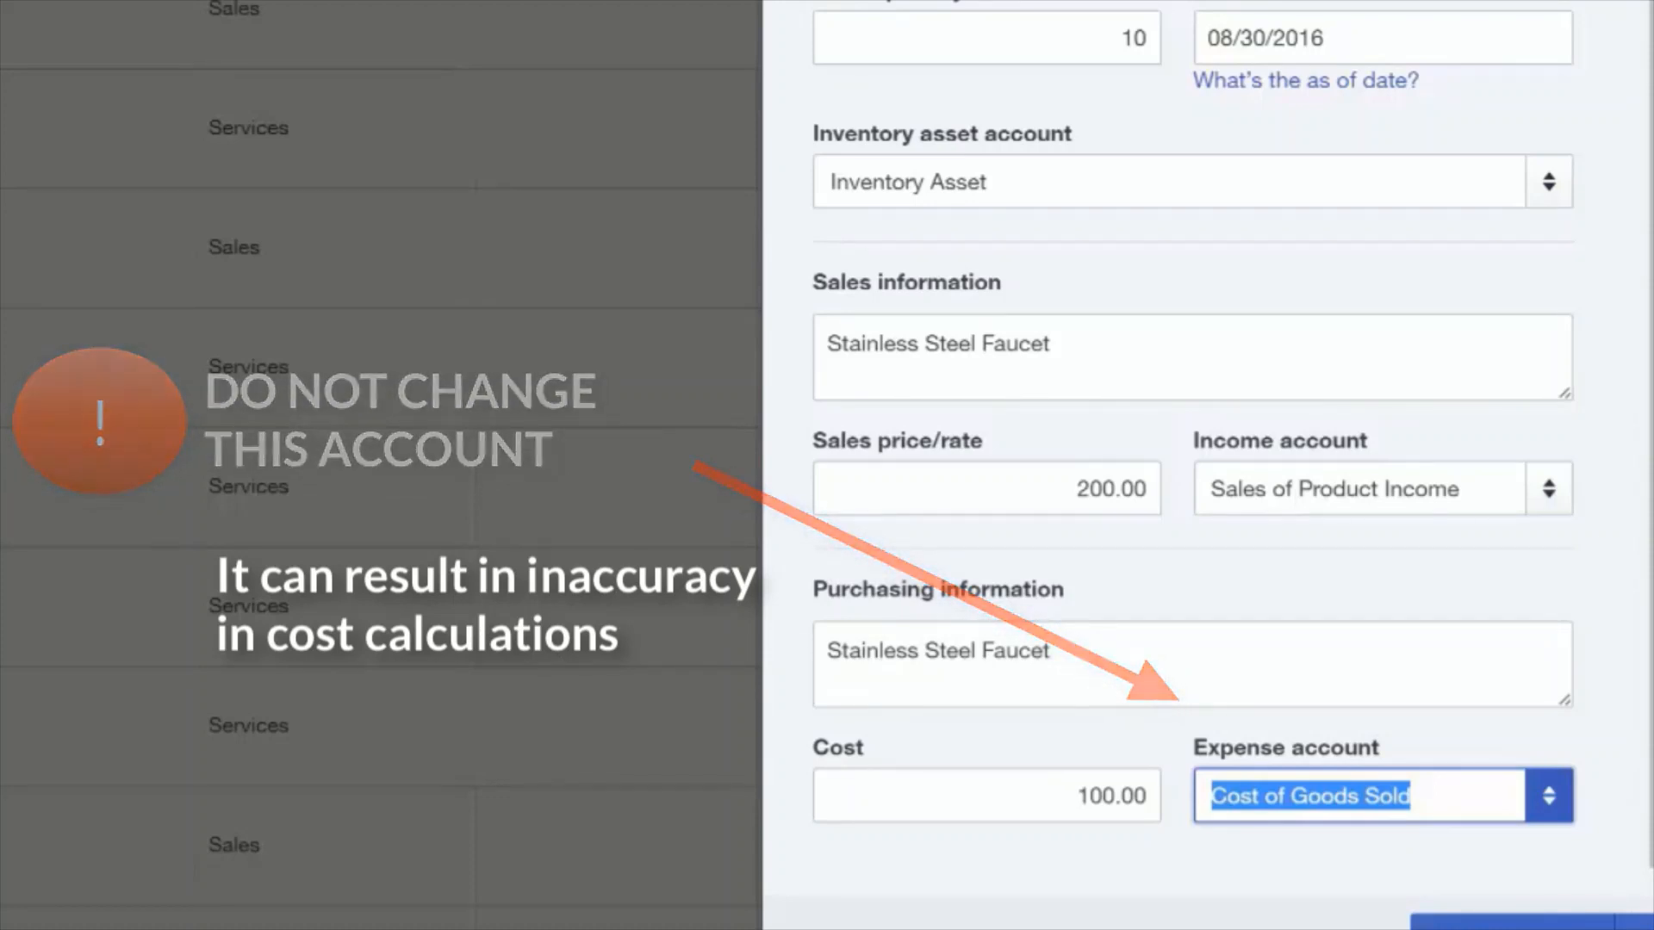
{"action": "left_click", "coordinate": [1412, 796]}
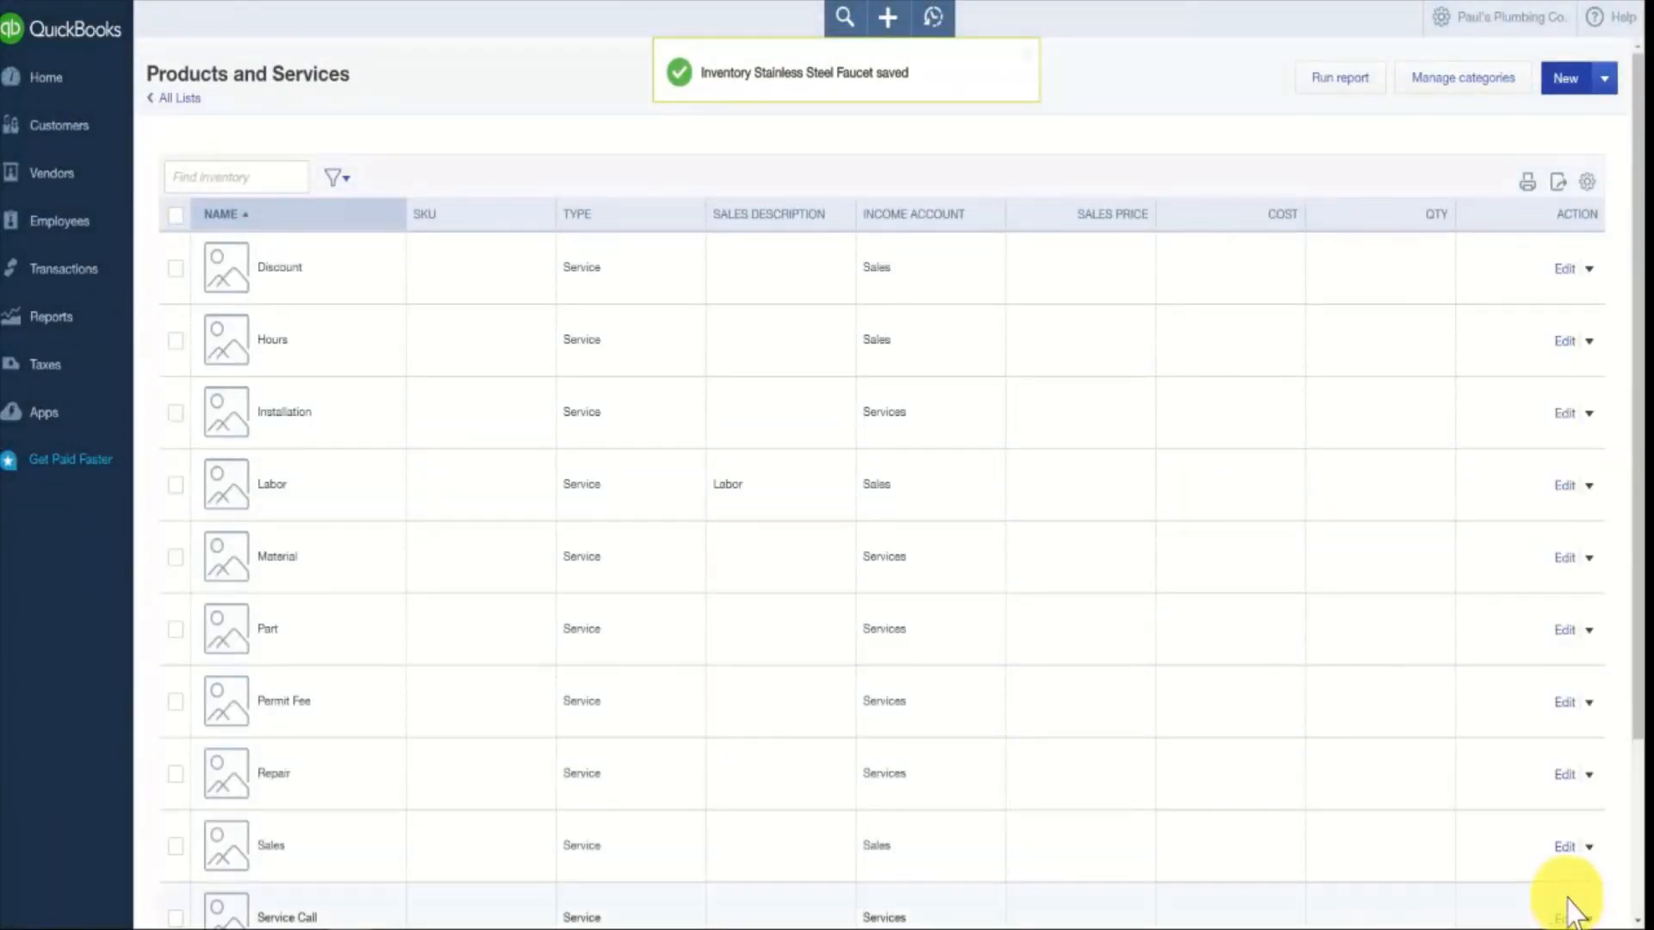
Step: Check the Stainless Steel Faucet entry in the list and start a new non-inventory item
{"action": "scroll", "coordinate": [318, 817], "scroll_direction": "down", "scroll_amount": 3}
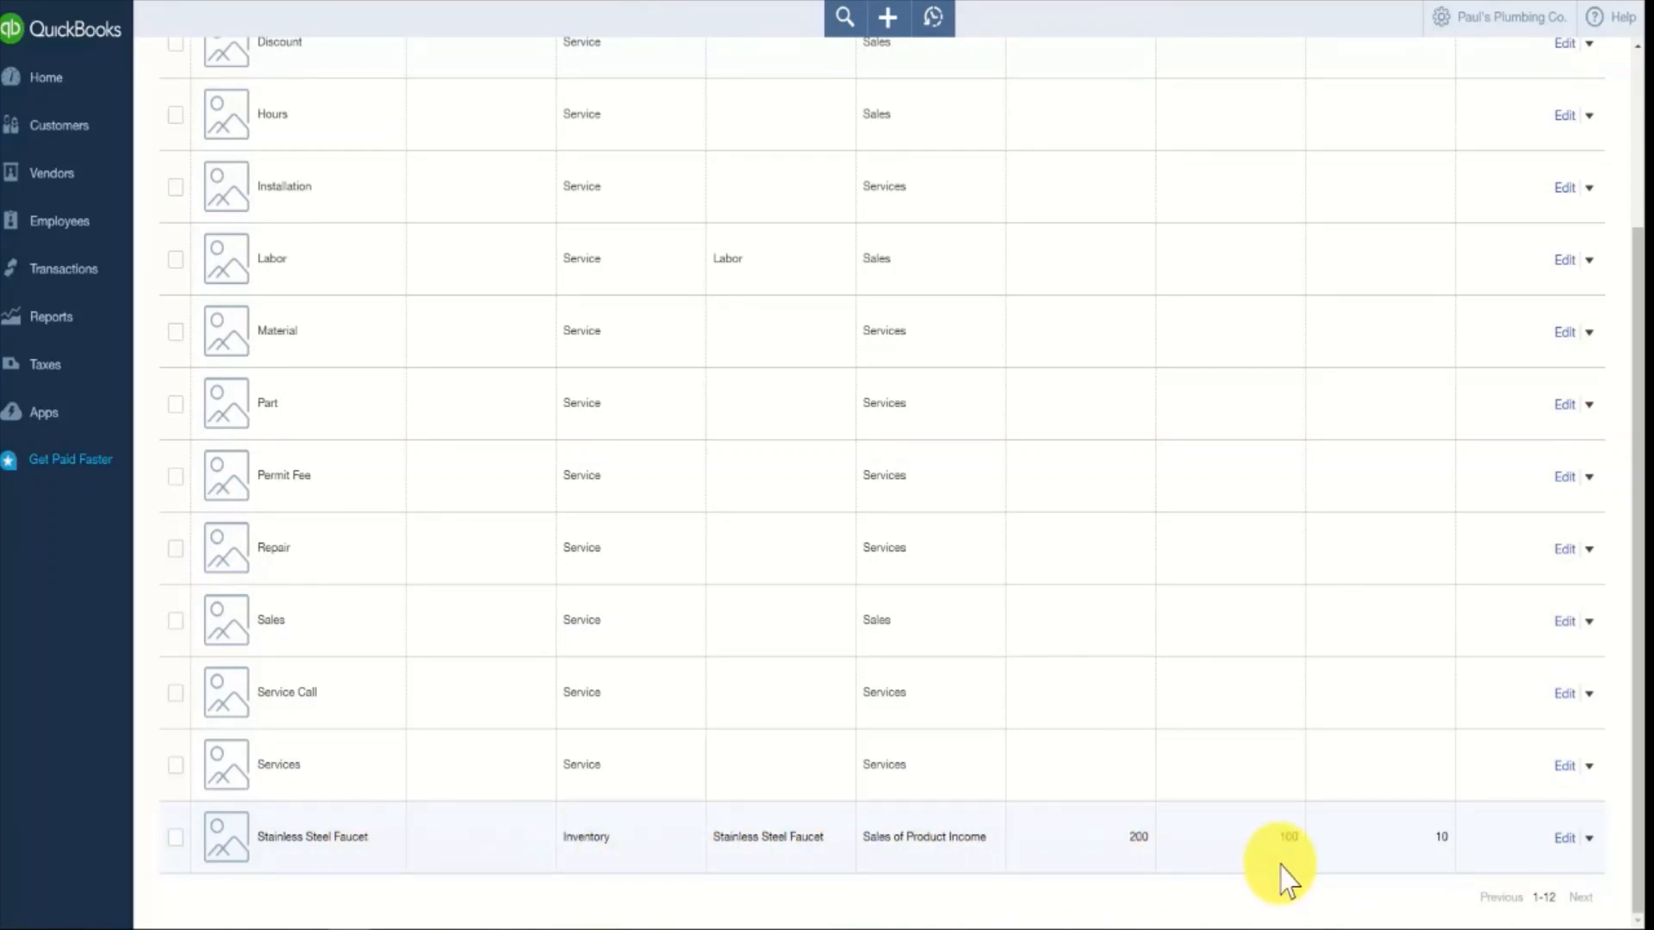
{"action": "scroll", "coordinate": [1292, 857], "scroll_direction": "up", "scroll_amount": 3}
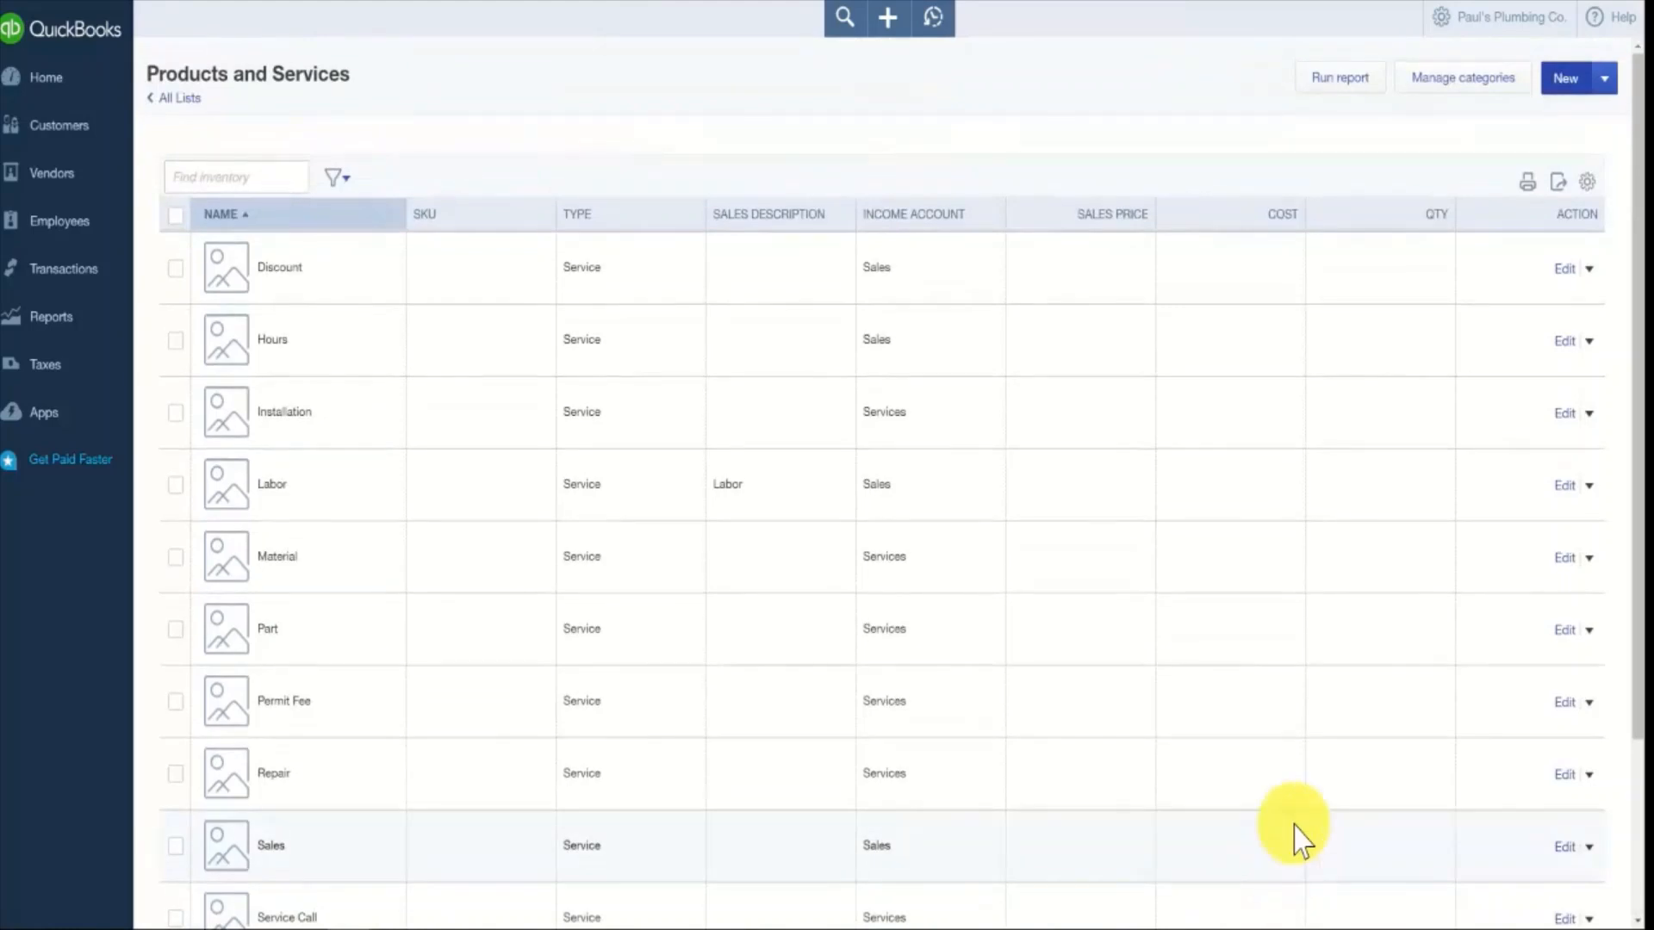
{"action": "left_click", "coordinate": [1565, 77]}
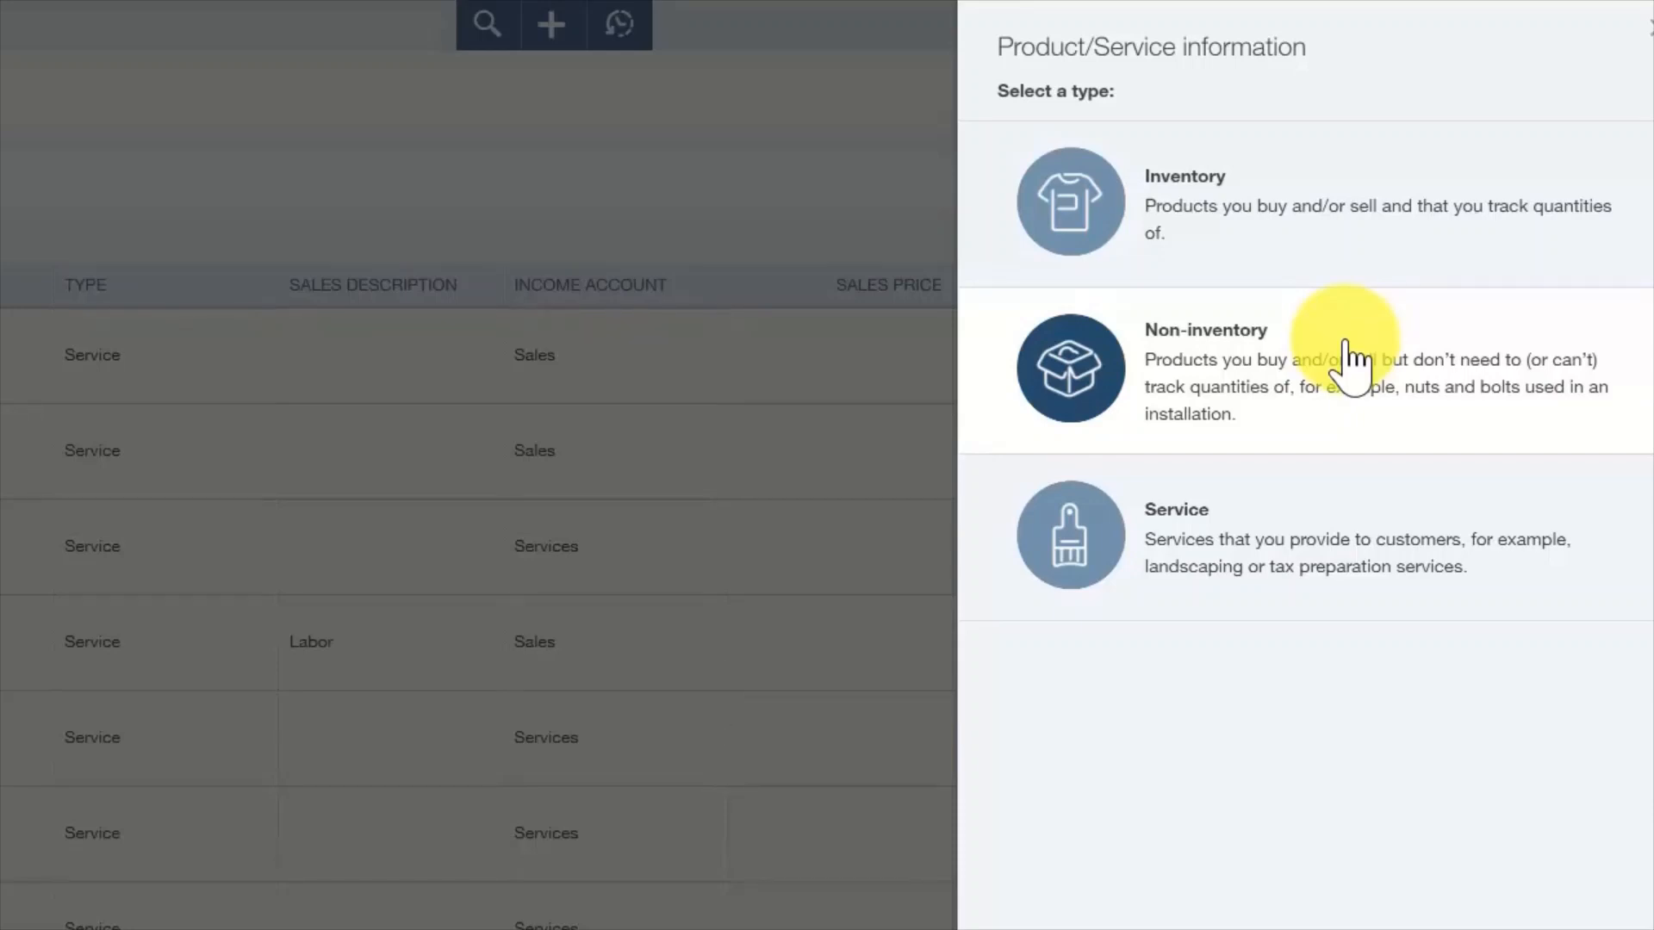
{"action": "left_click", "coordinate": [1352, 362]}
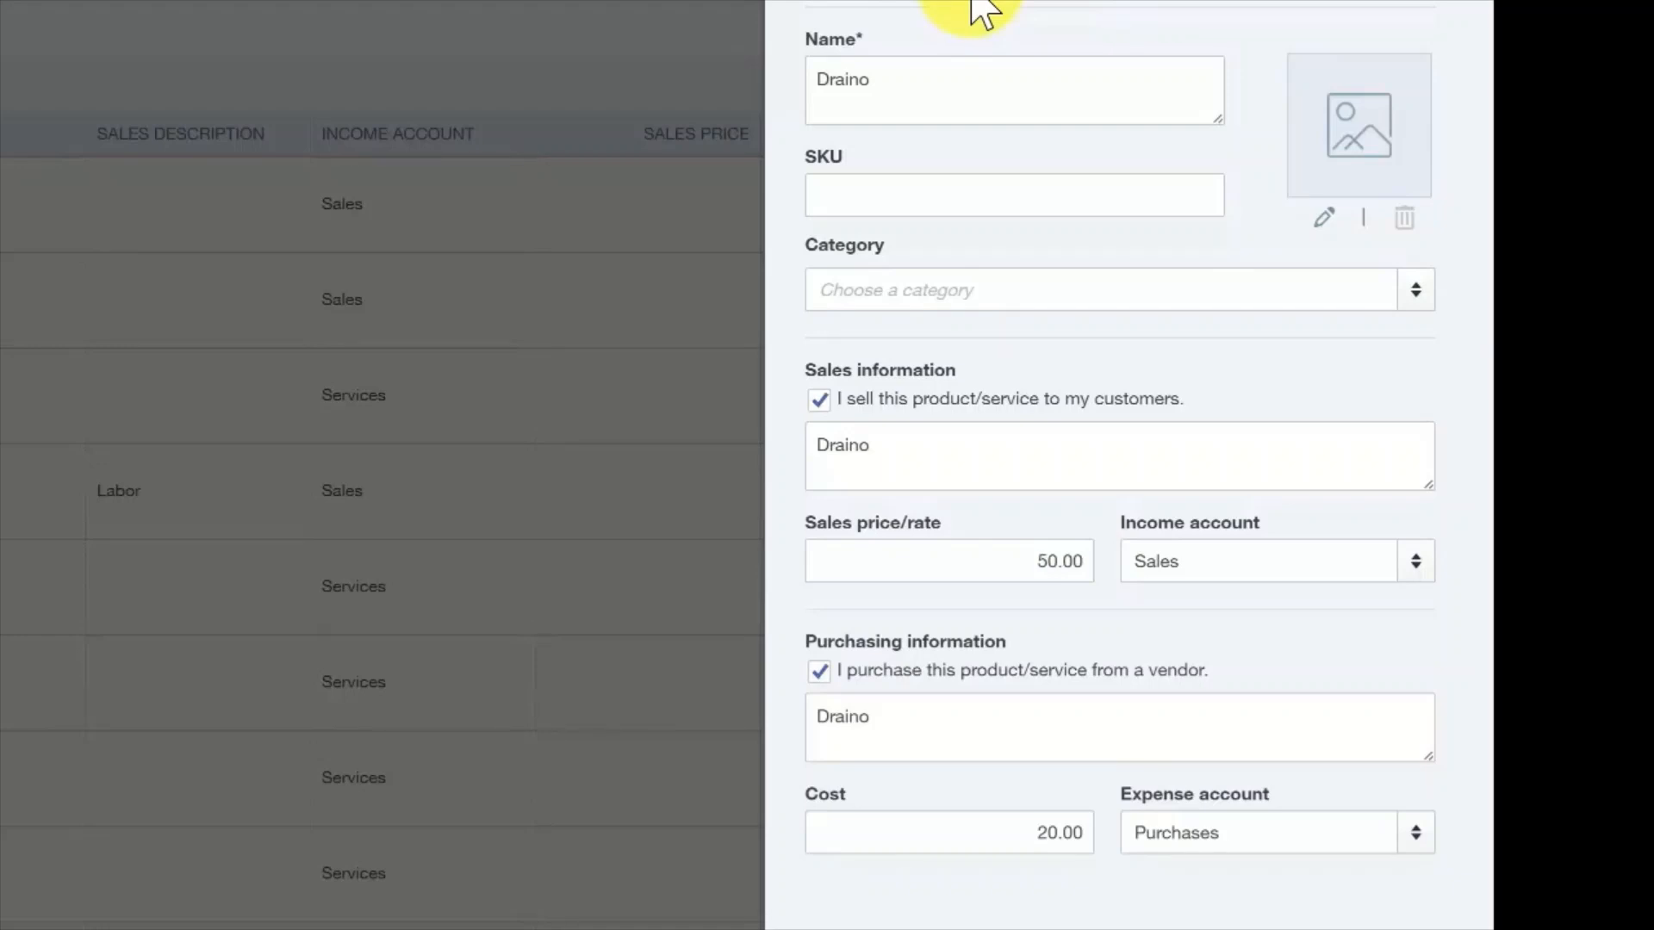
Step: Review the Draino item's name, sales and purchasing descriptions, cost, and expense account
{"action": "double_click", "coordinate": [887, 86]}
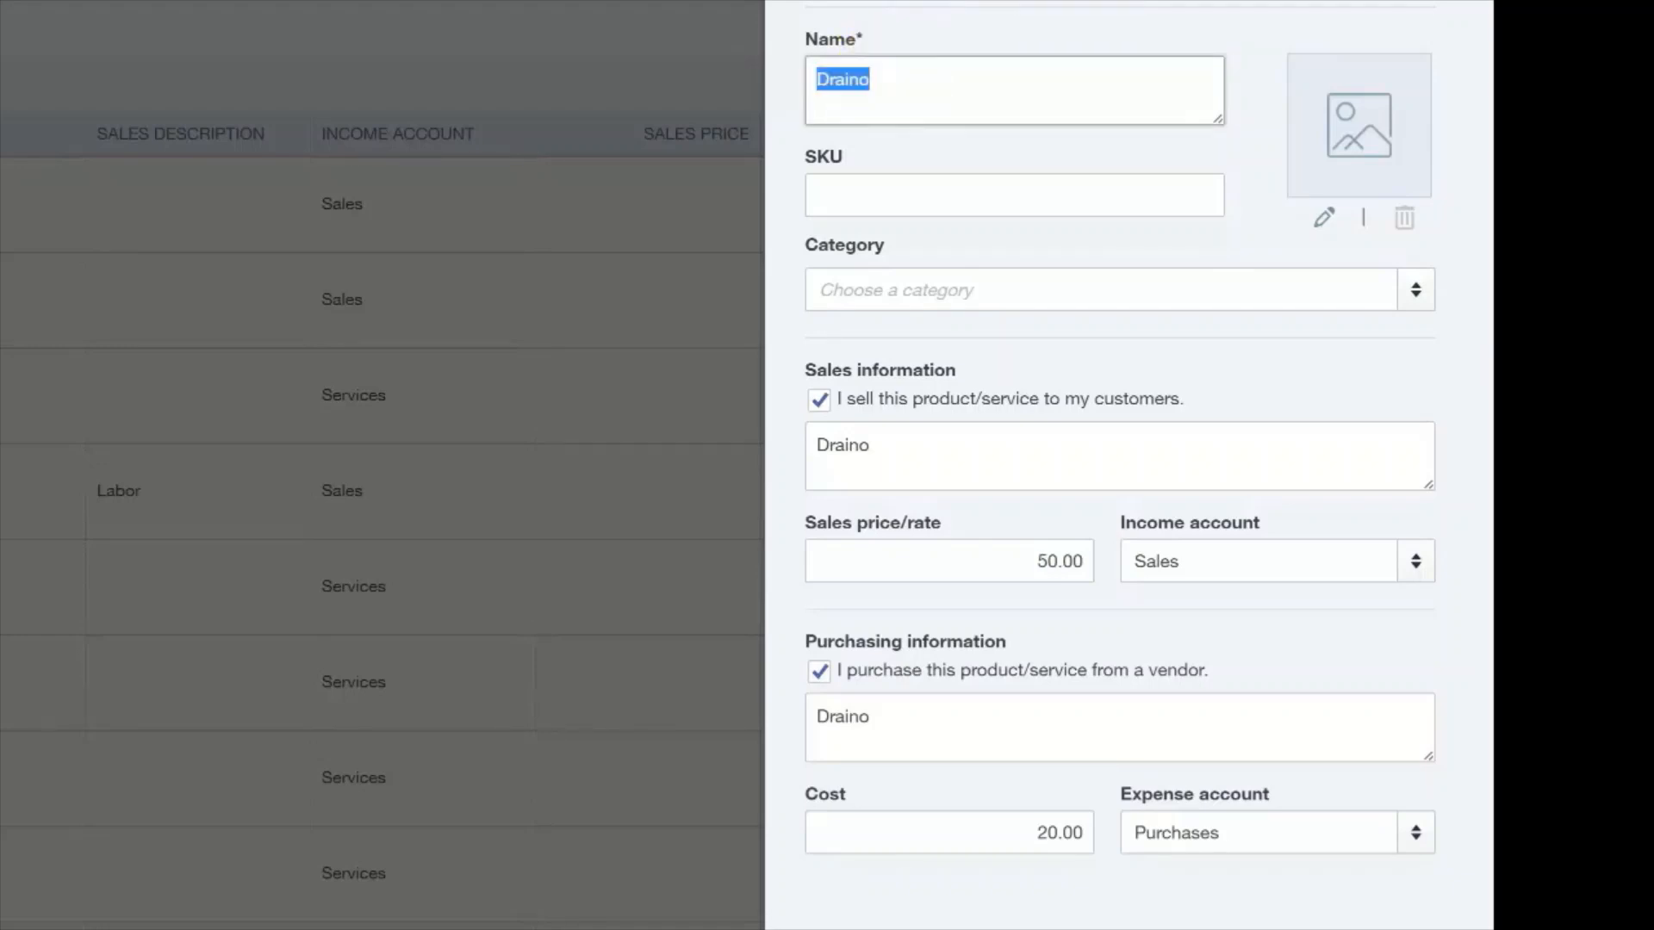
{"action": "double_click", "coordinate": [964, 445]}
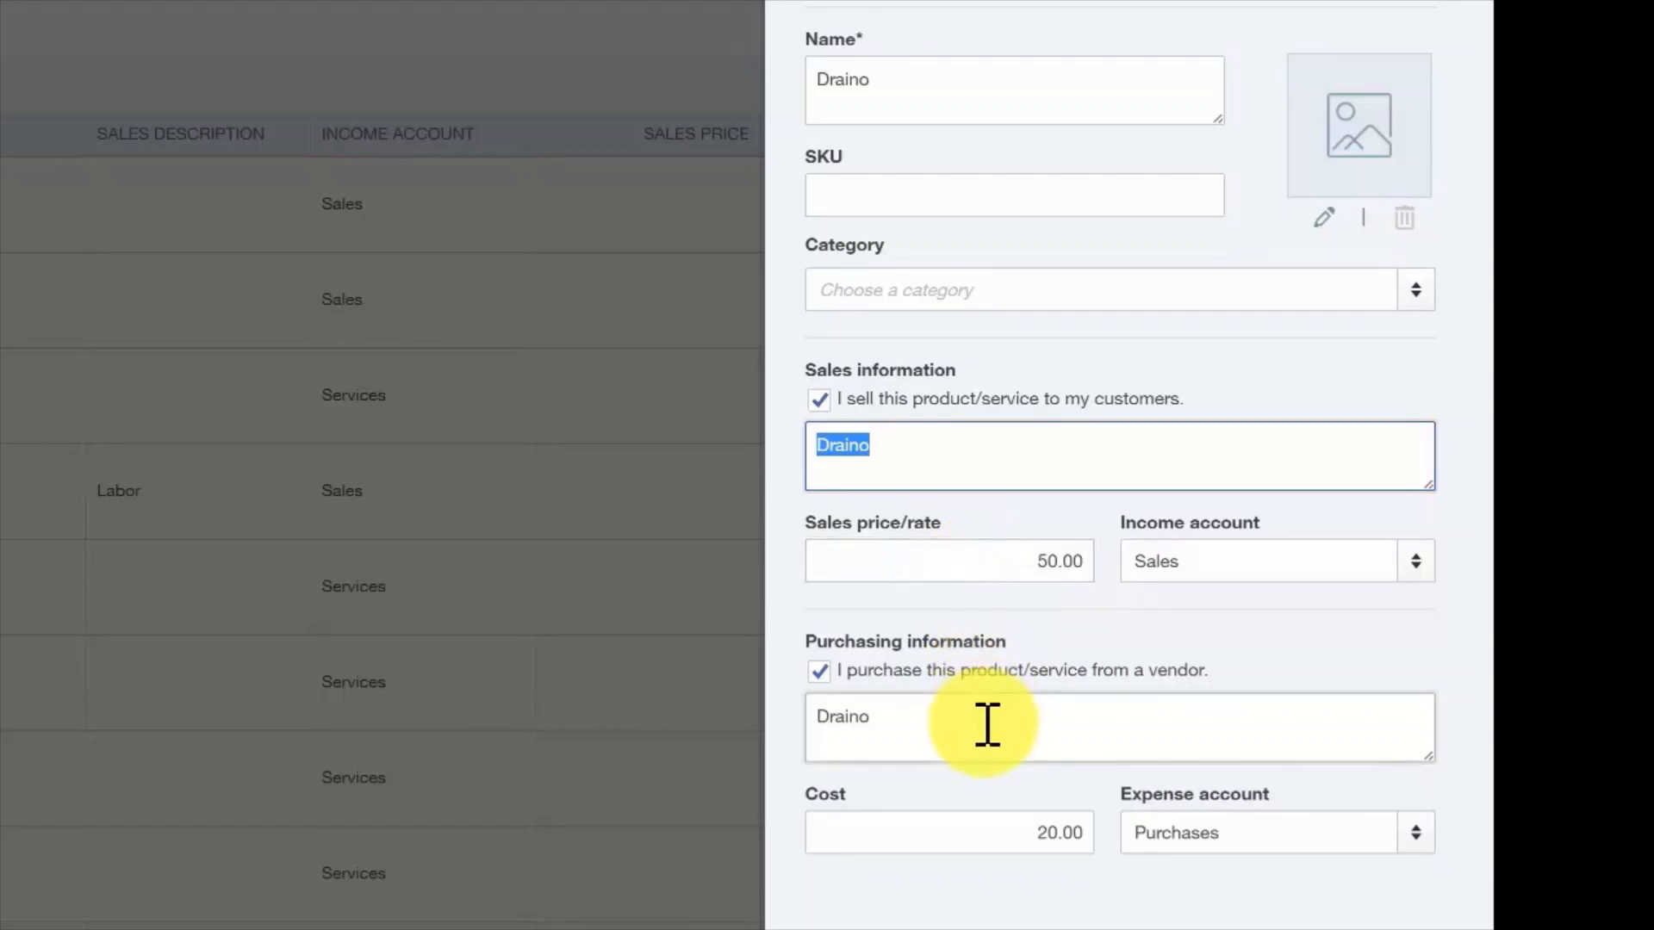
{"action": "left_click", "coordinate": [986, 724]}
{"action": "key", "text": "ctrl+a"}
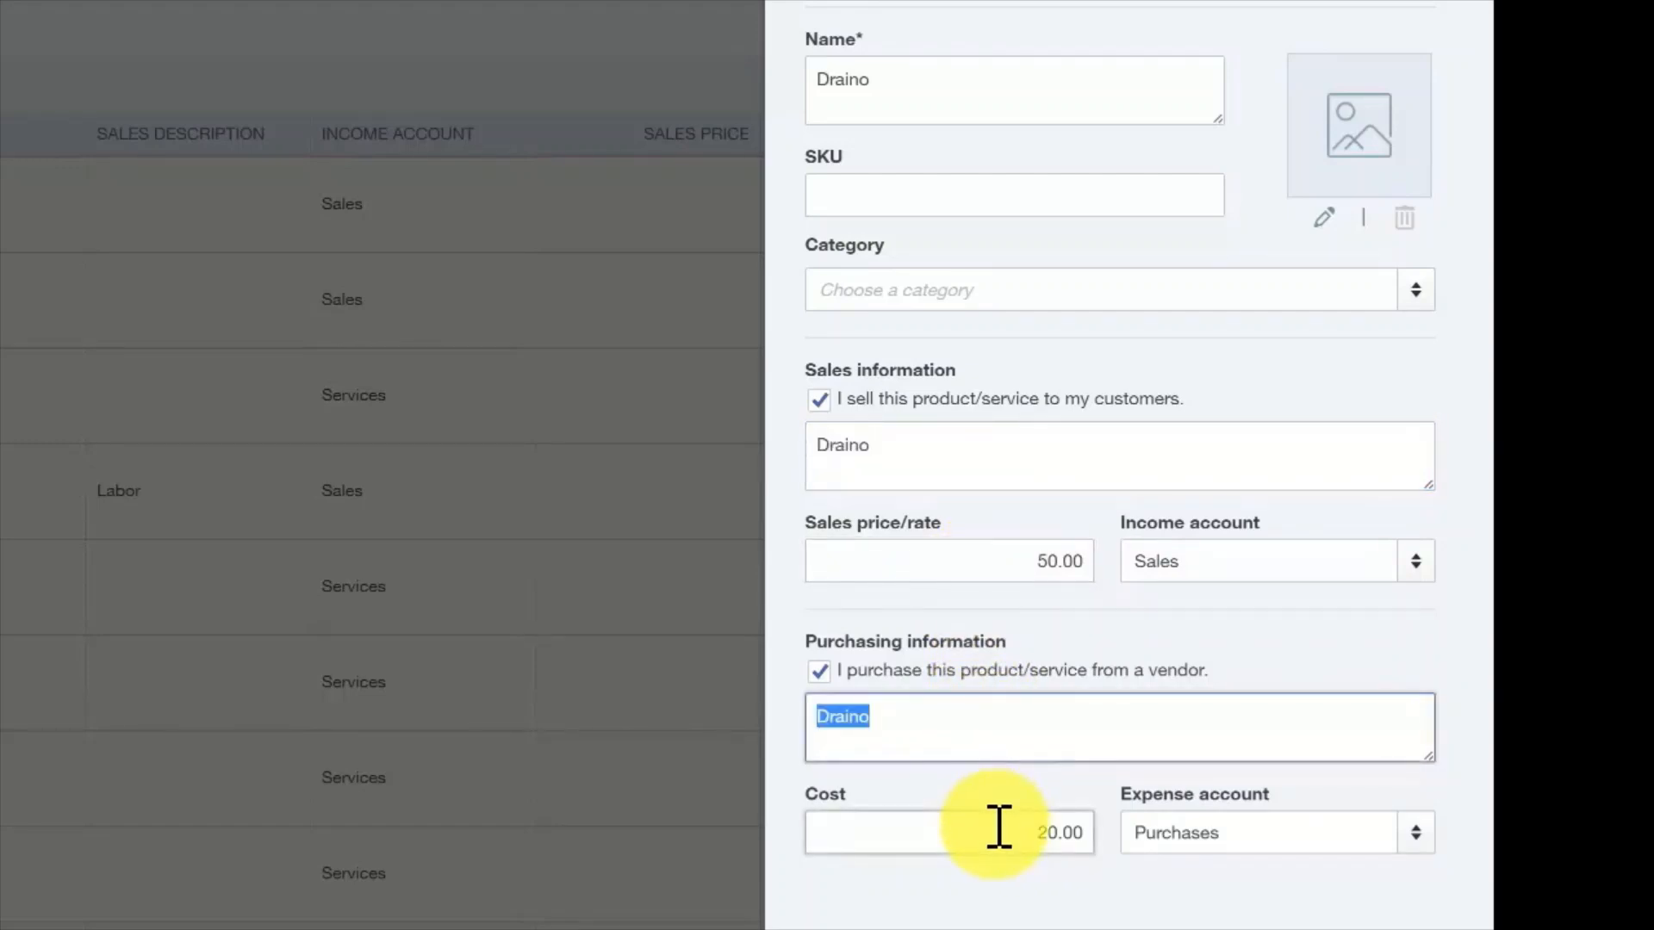
{"action": "left_click", "coordinate": [1255, 818]}
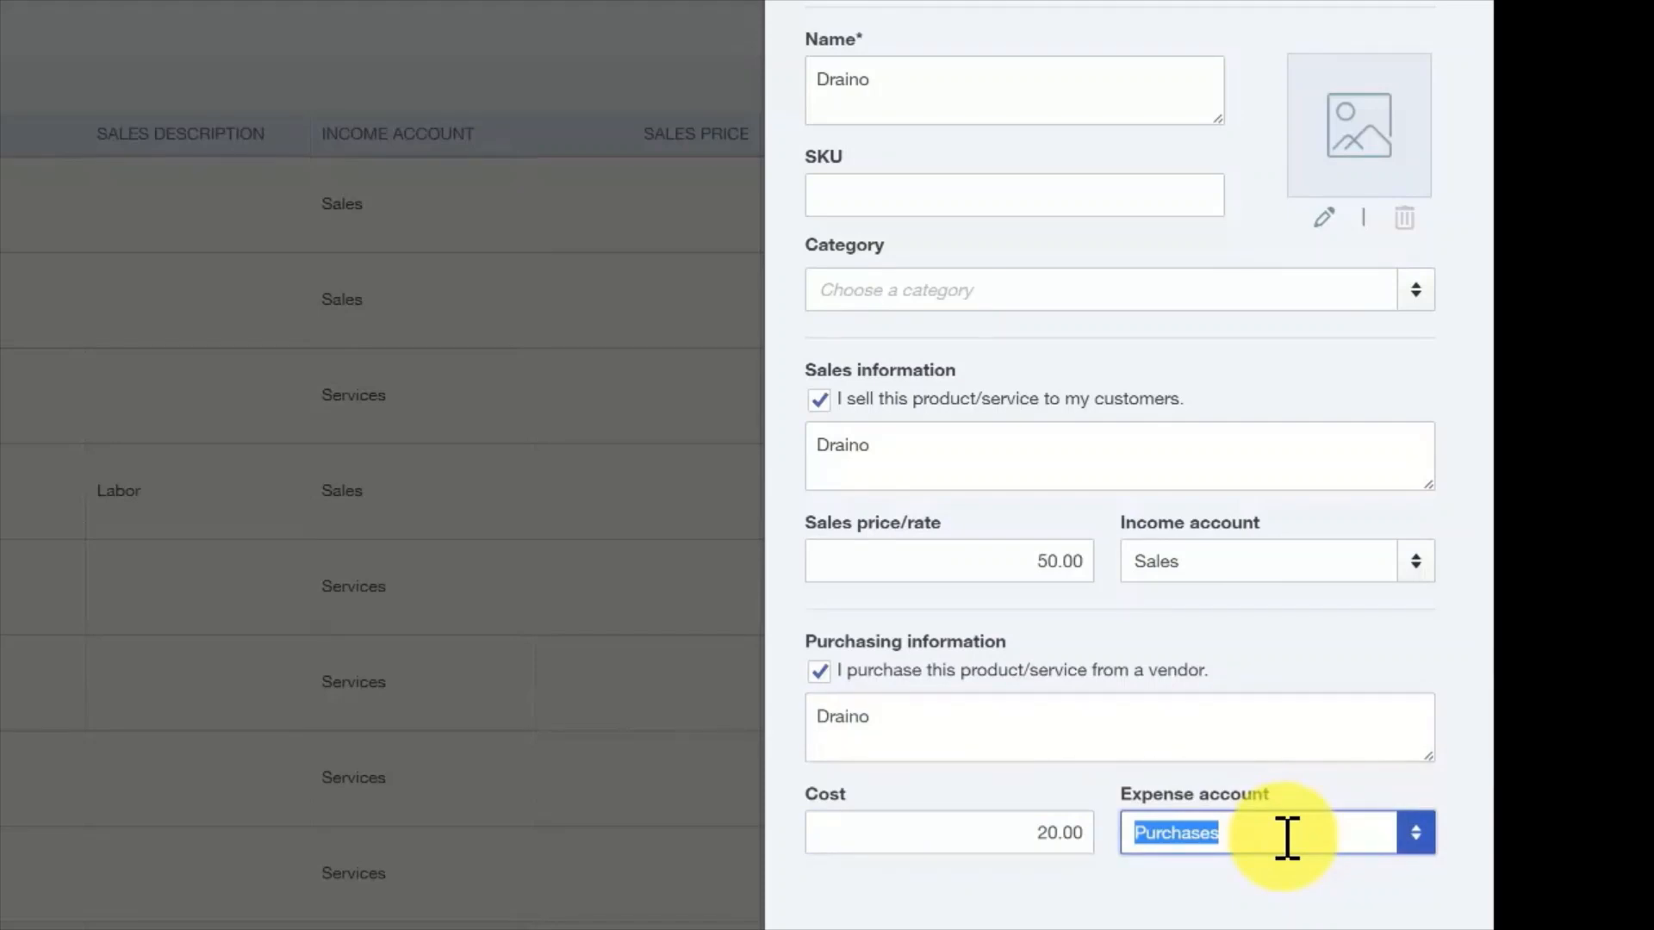
Step: Keep Purchases as the Draino item's expense account and save the non-inventory item
{"action": "left_click", "coordinate": [1414, 837]}
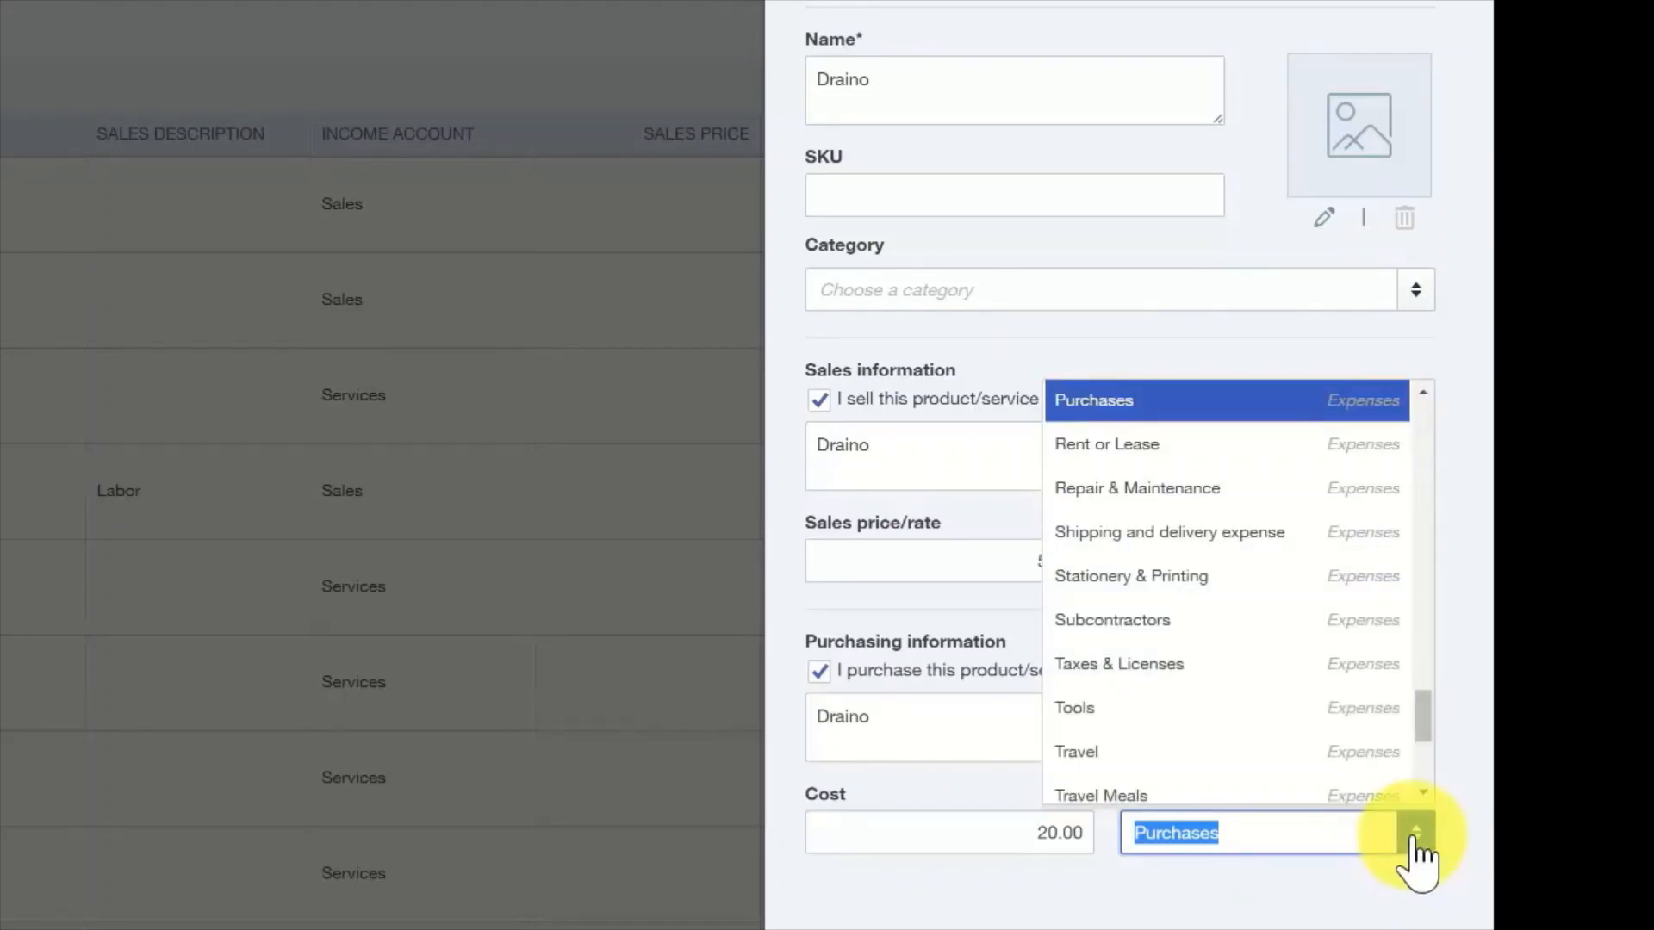
{"action": "left_click_drag", "start_coordinate": [1423, 723], "coordinate": [1300, 842]}
{"action": "left_click", "coordinate": [1286, 922]}
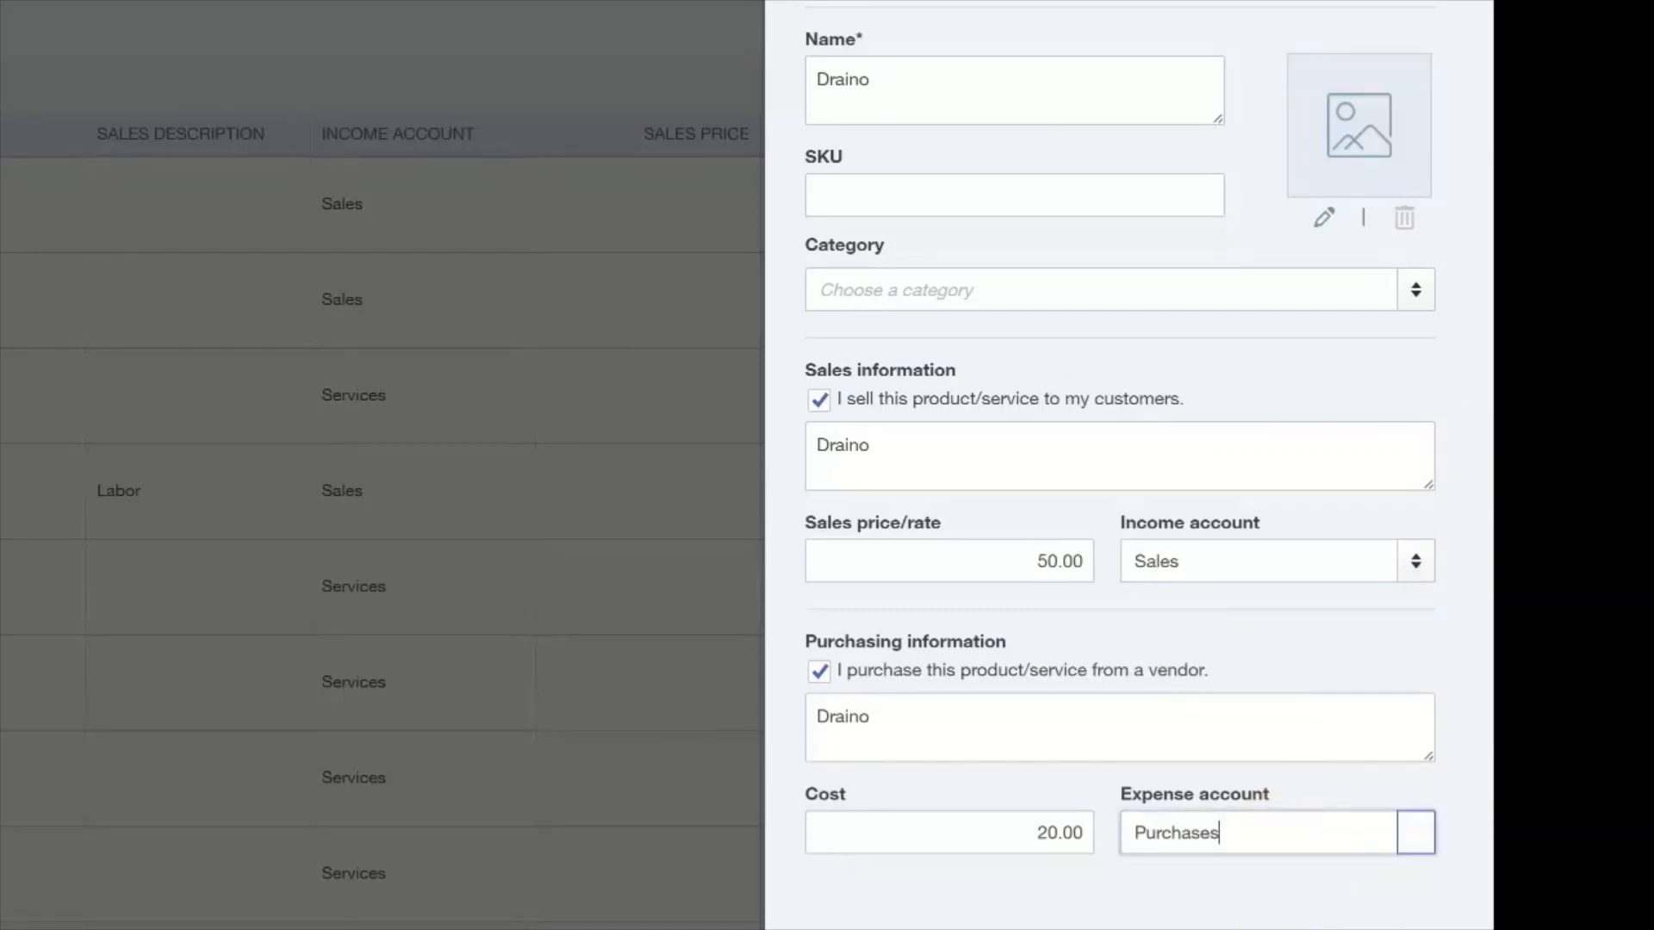
{"action": "left_click", "coordinate": [1291, 840]}
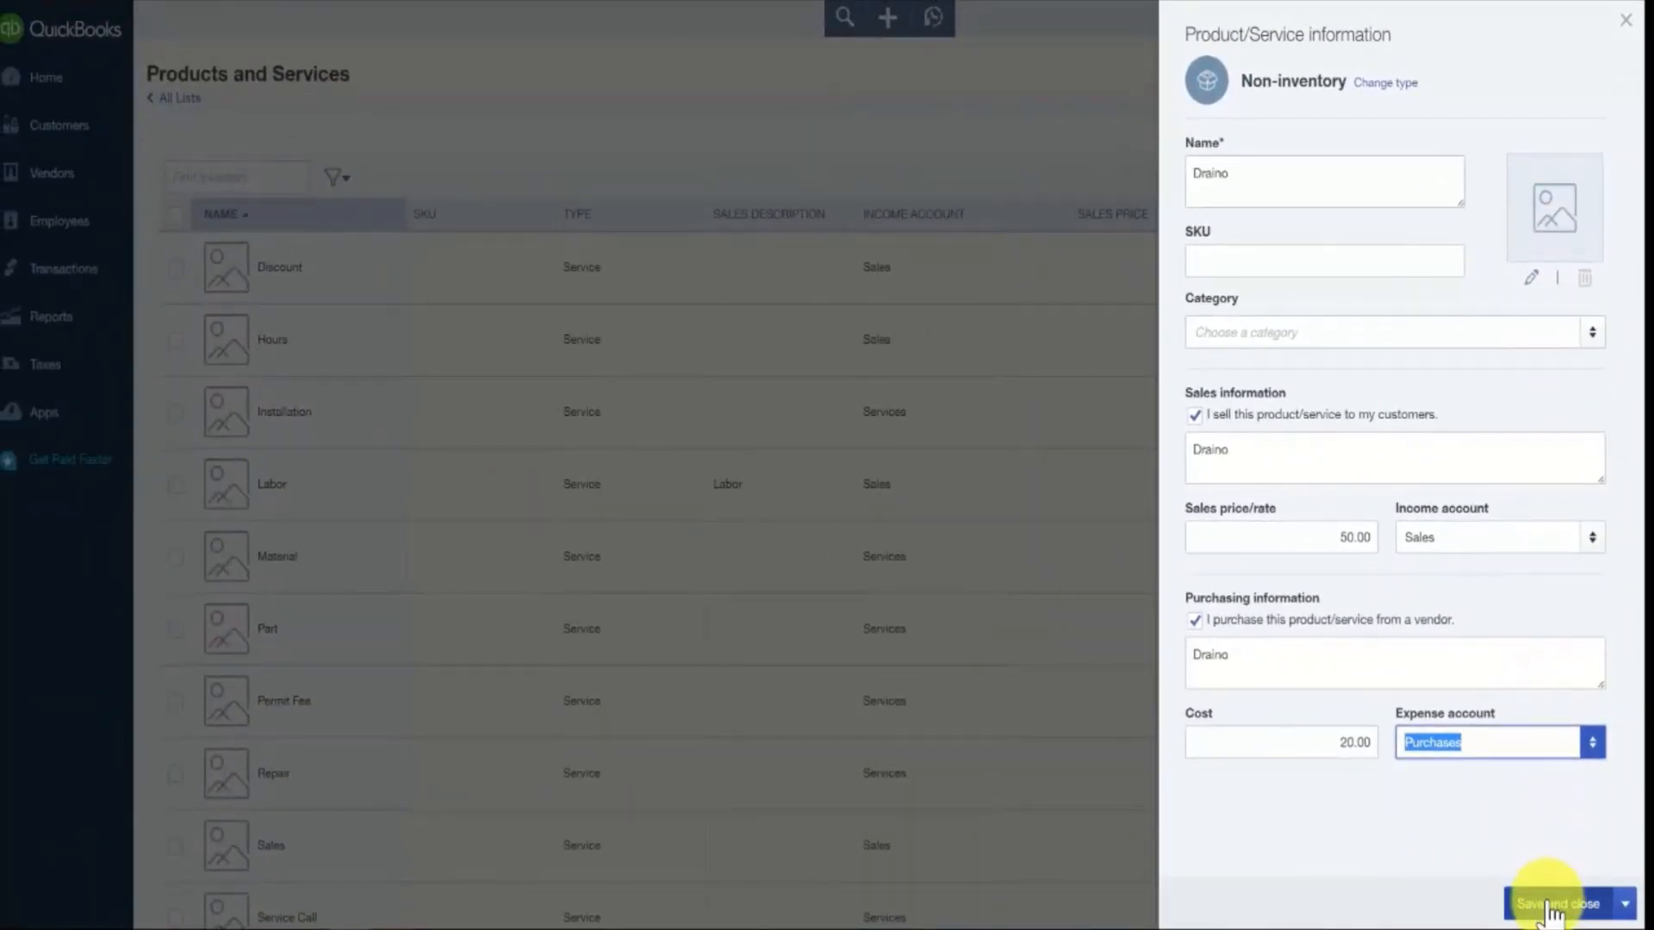
{"action": "left_click", "coordinate": [1550, 904]}
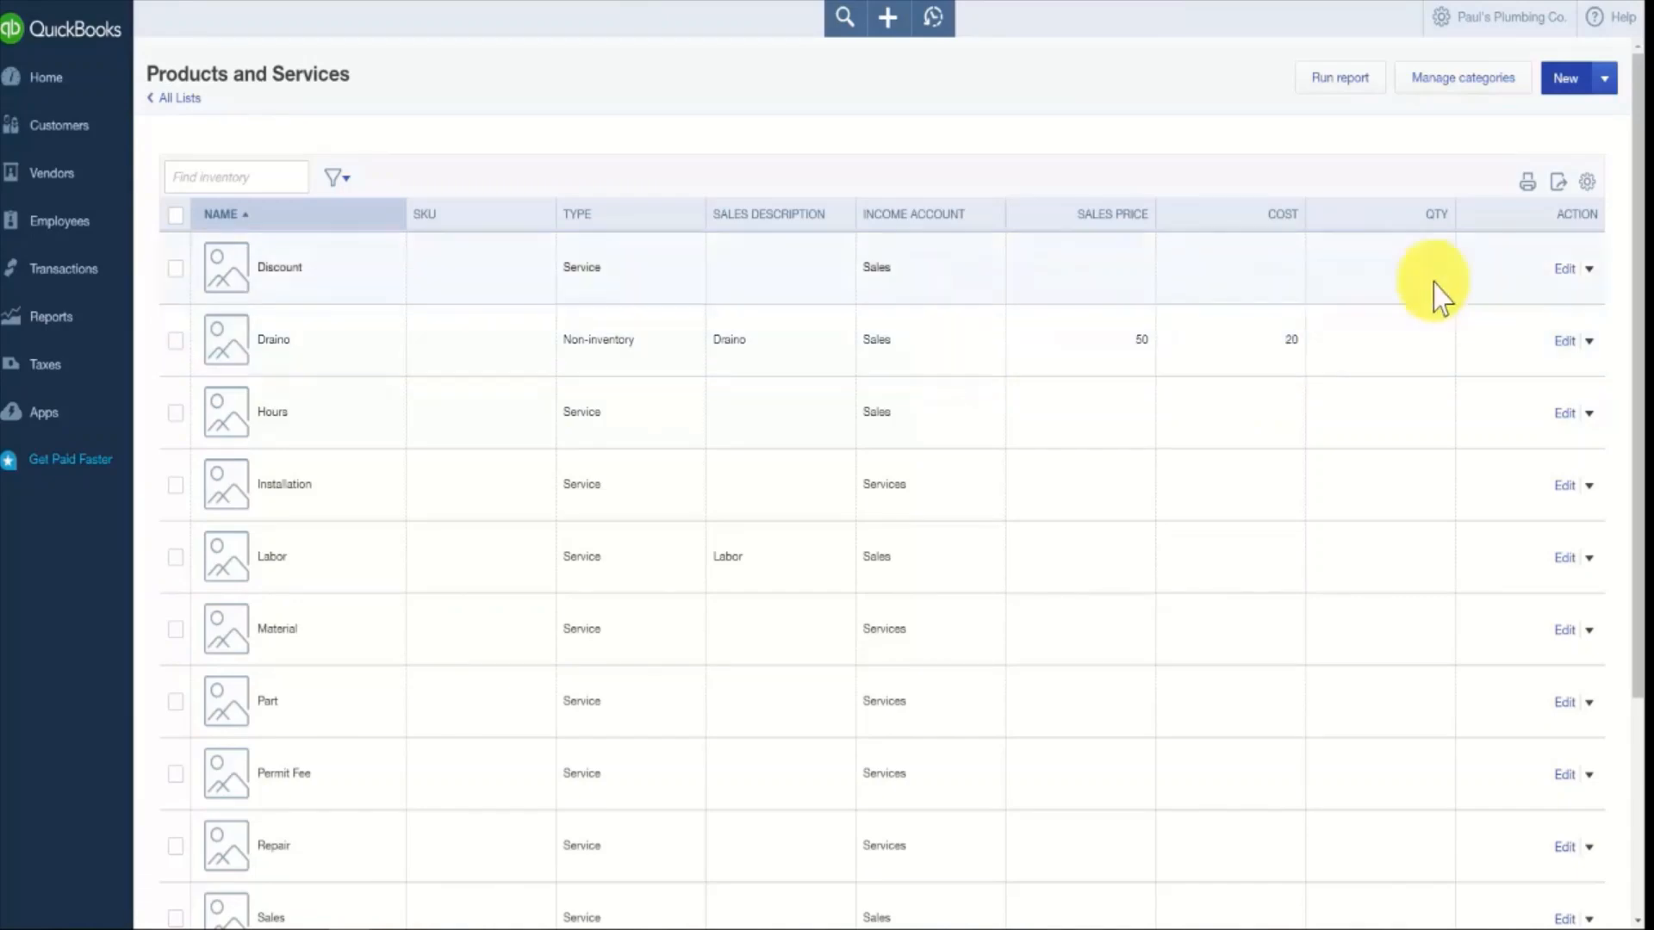
Step: Start a new service item named Plumbing Services, with sales description Kitchen and Bathroom Faucet Replacement and sales price 500.00
{"action": "left_click", "coordinate": [1565, 77]}
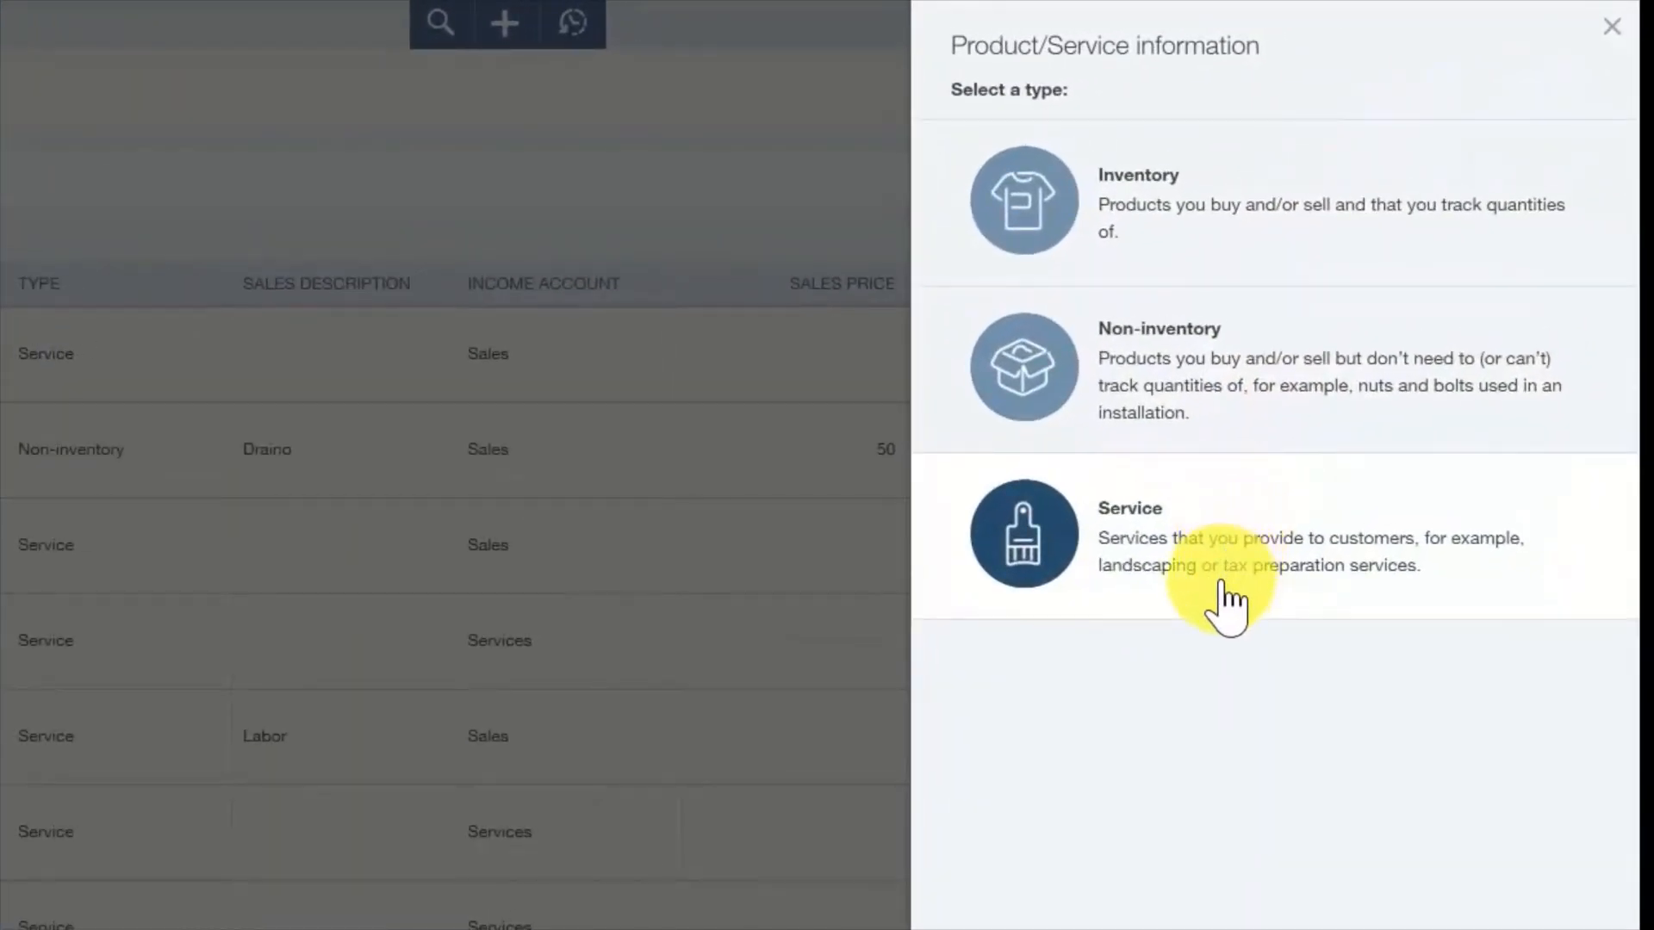
{"action": "left_click", "coordinate": [1150, 608]}
{"action": "type", "text": "Plumbing"}
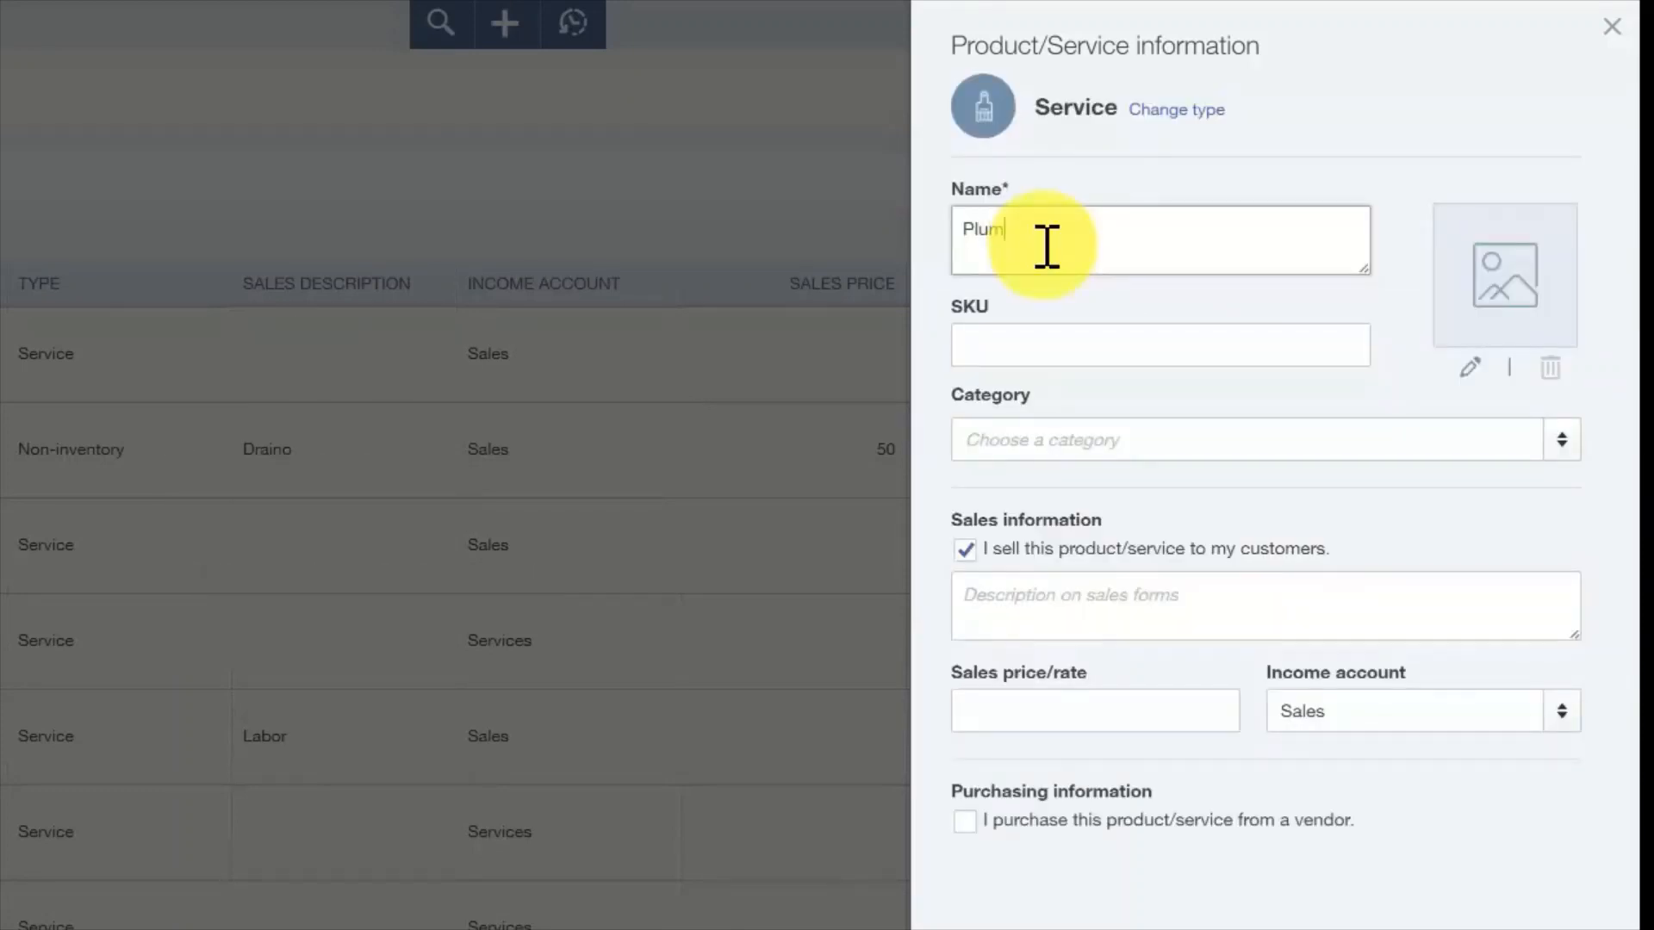
{"action": "type", "text": " Services"}
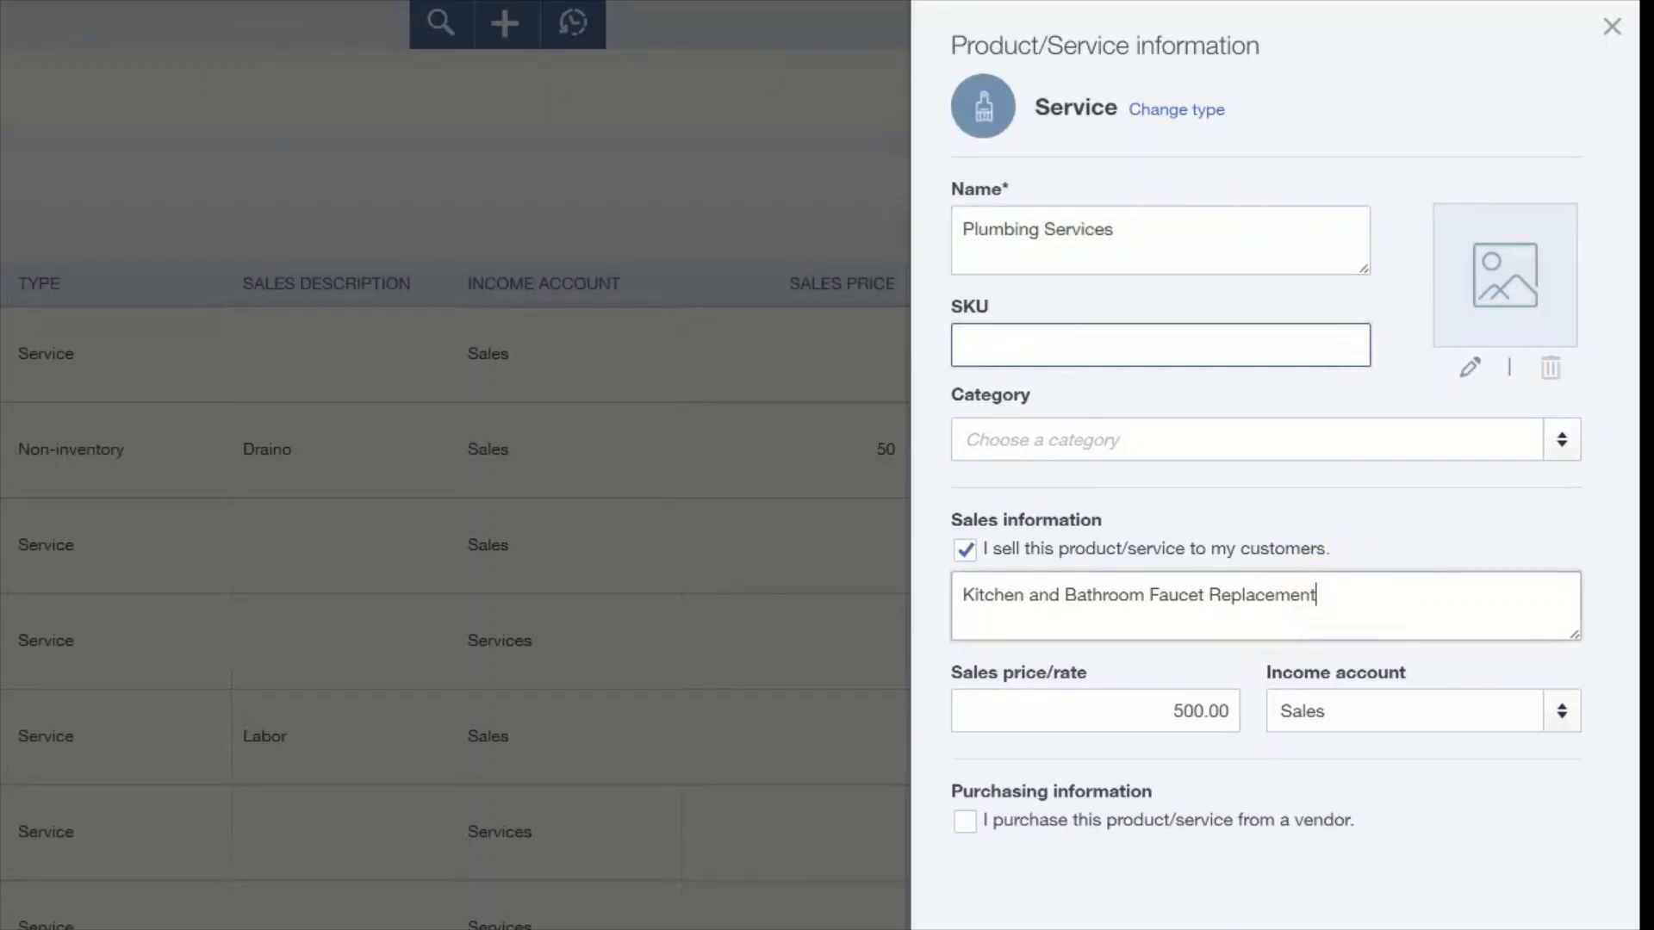
Step: Check the service's sales description and price, keep Sales as the income account, and save the service item
{"action": "left_click_drag", "start_coordinate": [1315, 596], "coordinate": [948, 613]}
{"action": "left_click", "coordinate": [1384, 605]}
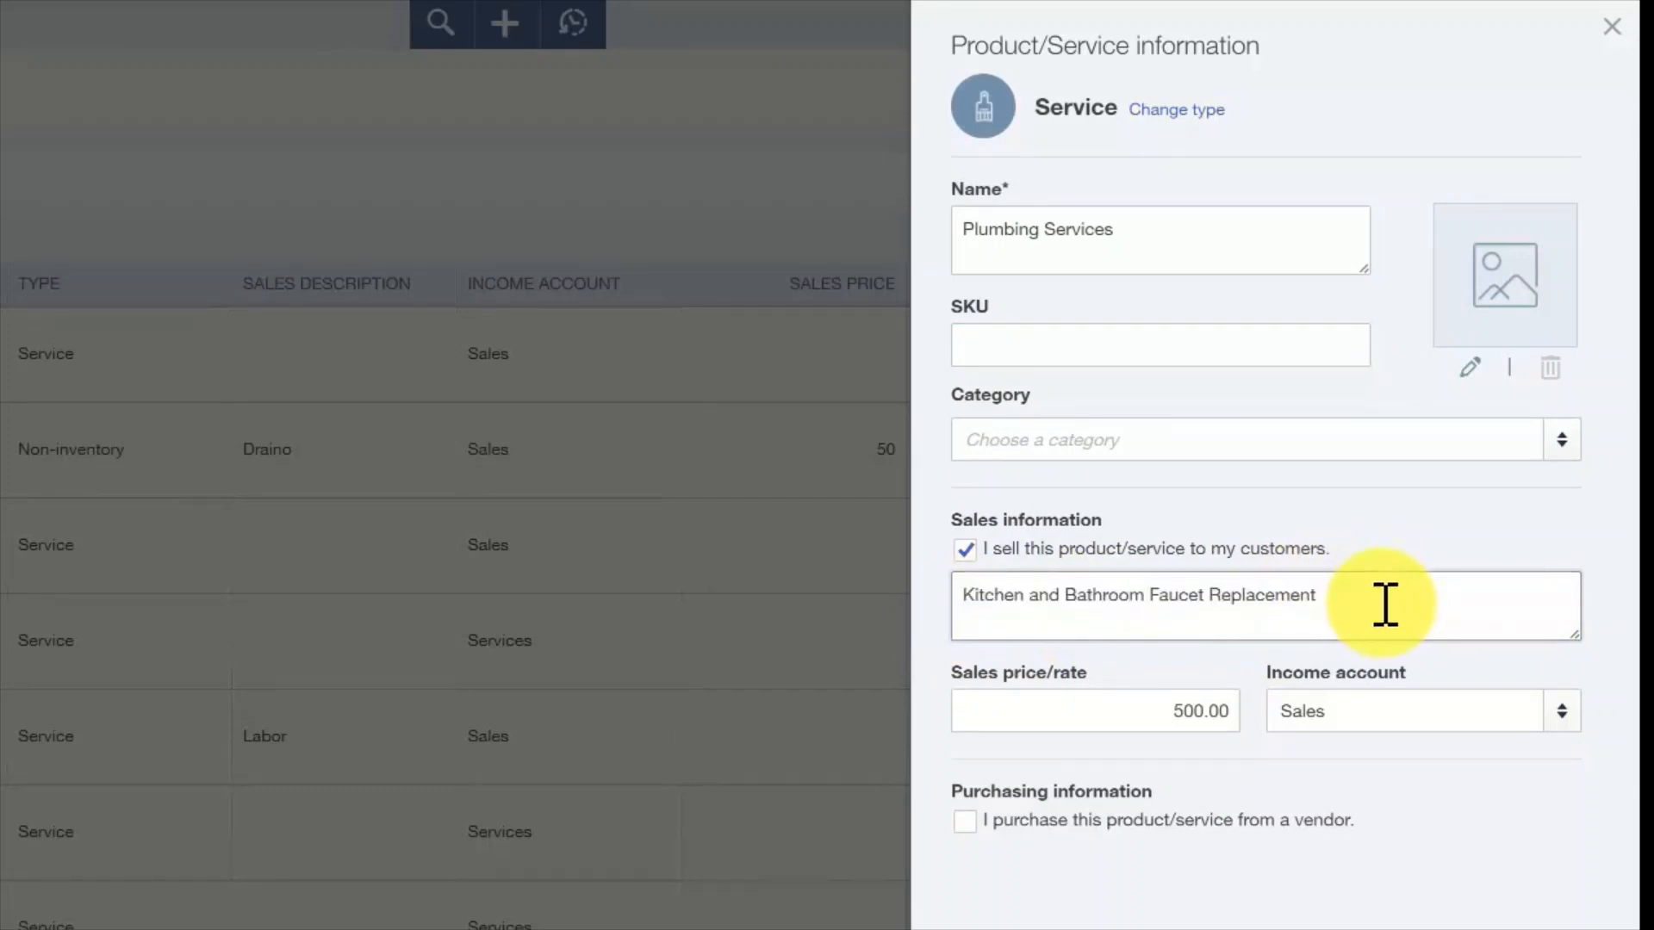
{"action": "double_click", "coordinate": [1157, 721]}
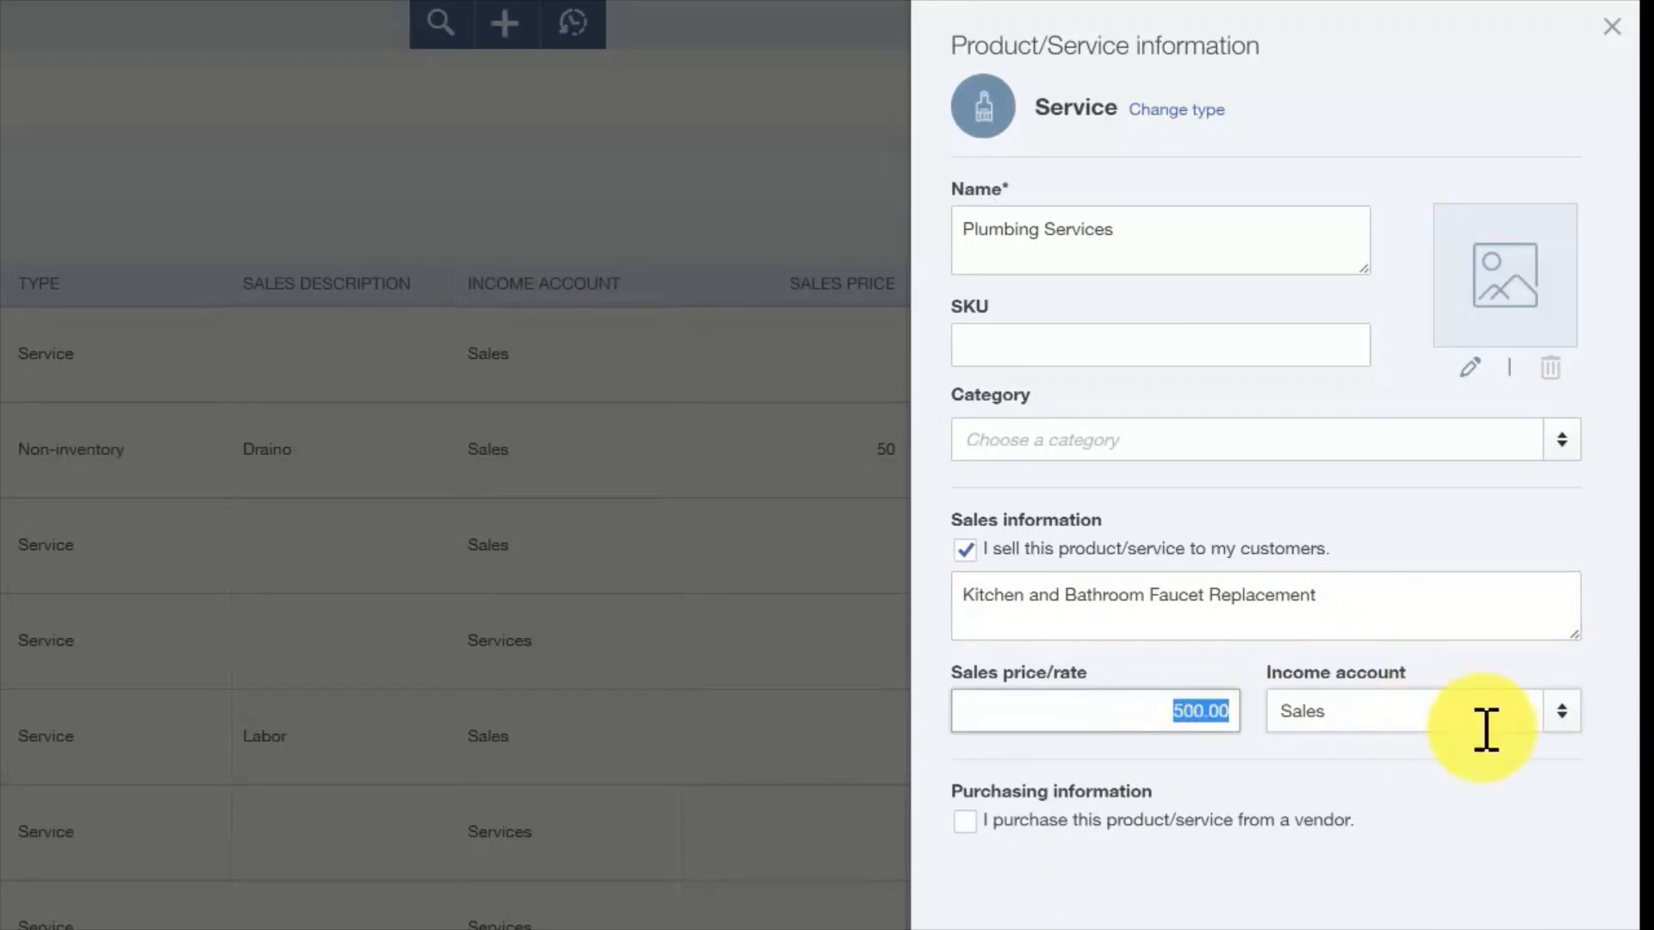
{"action": "left_click", "coordinate": [1370, 723]}
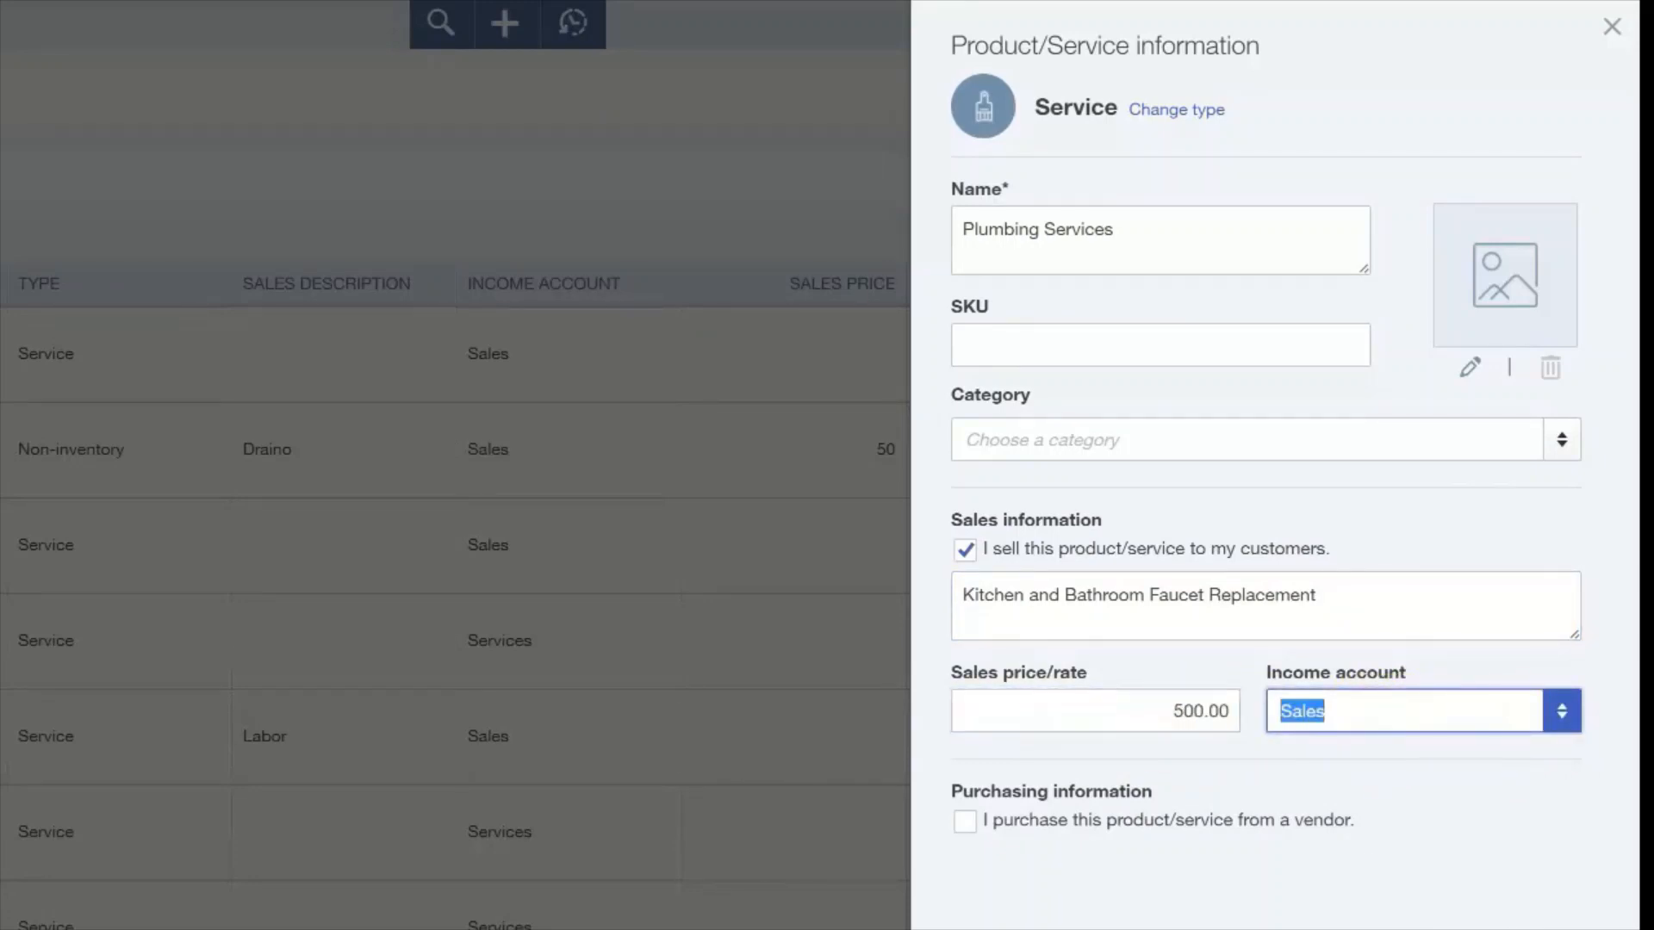
{"action": "left_click", "coordinate": [1561, 711]}
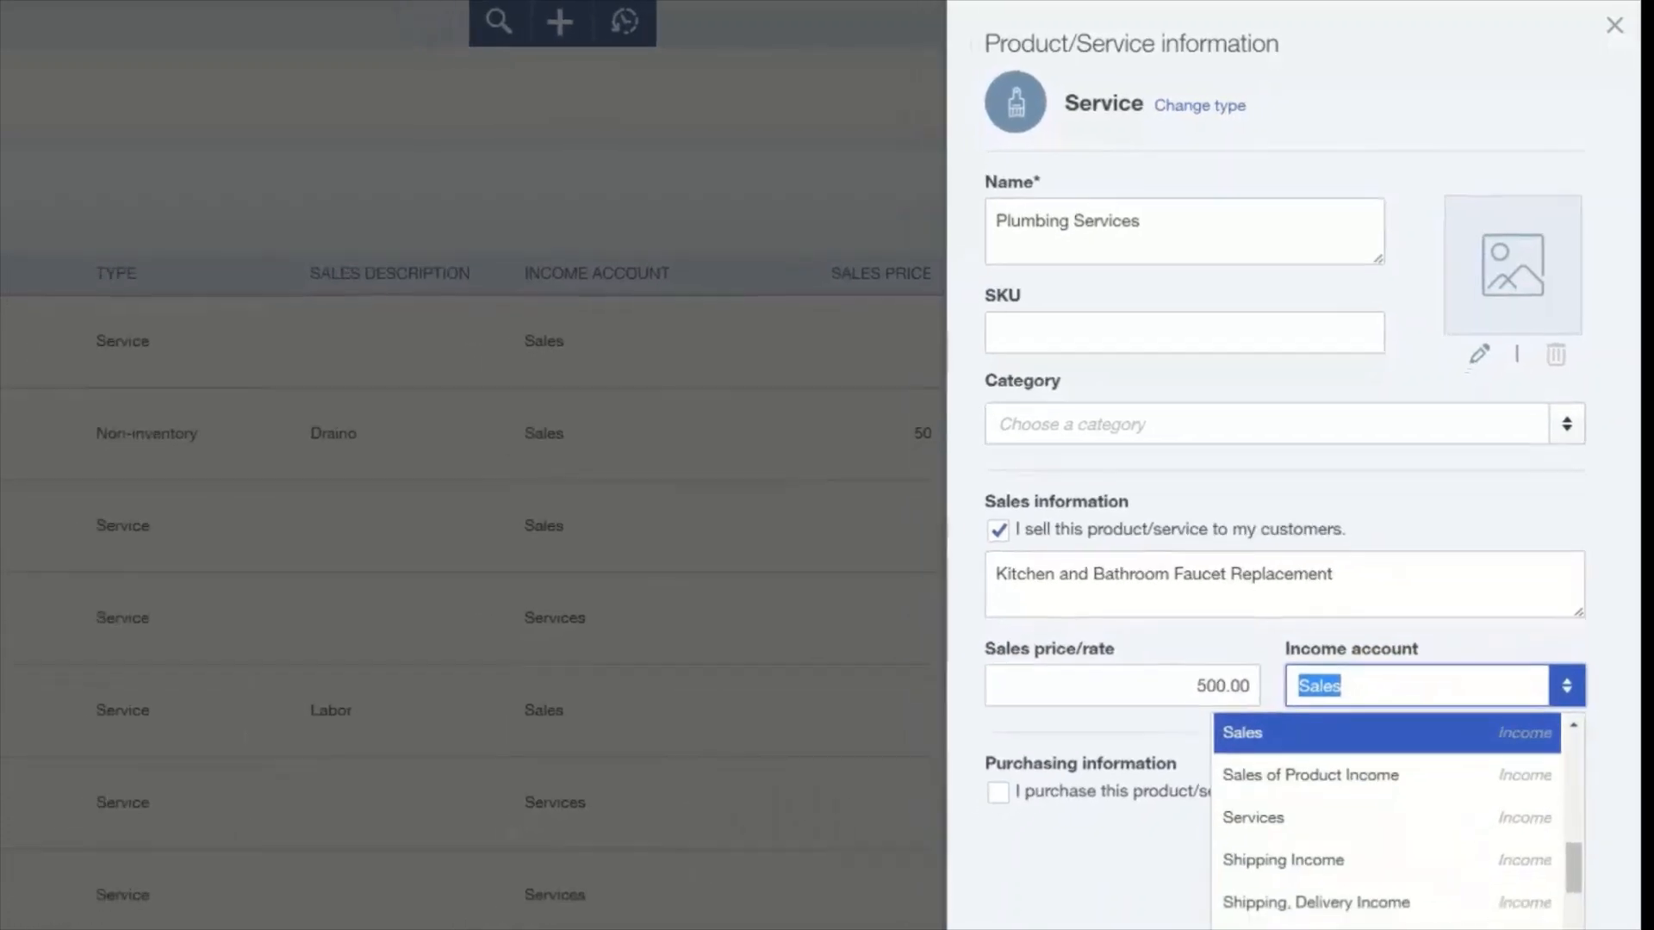
{"action": "key", "text": "Escape"}
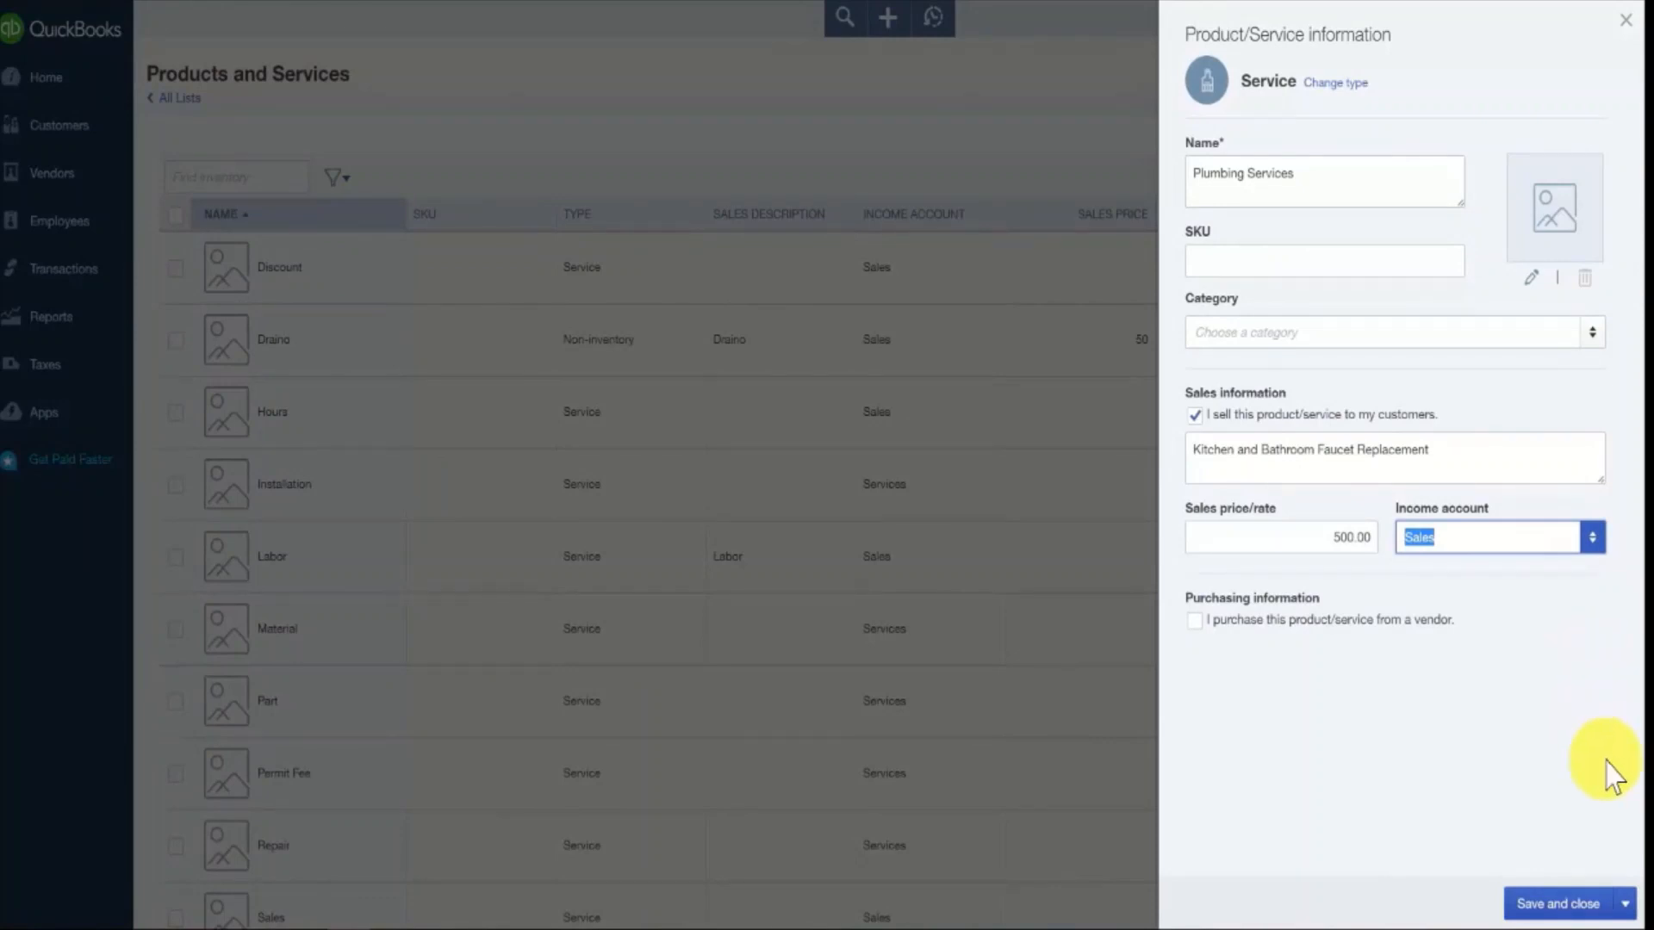
{"action": "left_click", "coordinate": [1580, 901]}
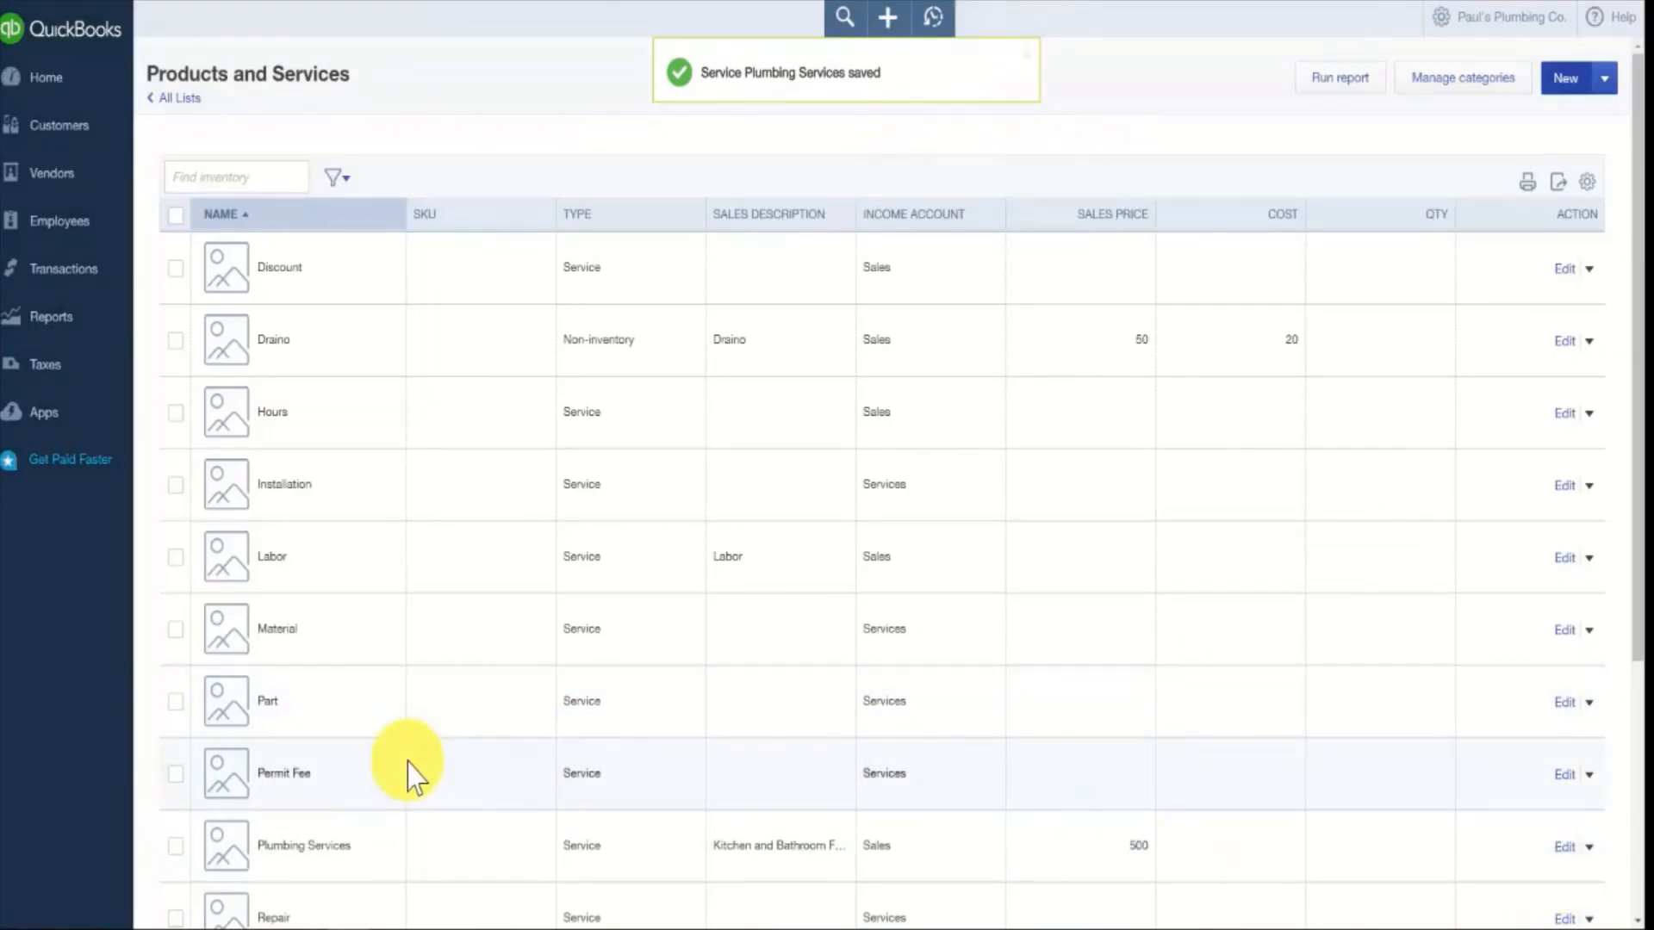
Step: Look over the Plumbing Services and Stainless Steel Faucet entries in the list, and run the product/service list report
{"action": "scroll", "coordinate": [369, 818], "scroll_direction": "down", "scroll_amount": 2}
{"action": "scroll", "coordinate": [368, 818], "scroll_direction": "down", "scroll_amount": 1}
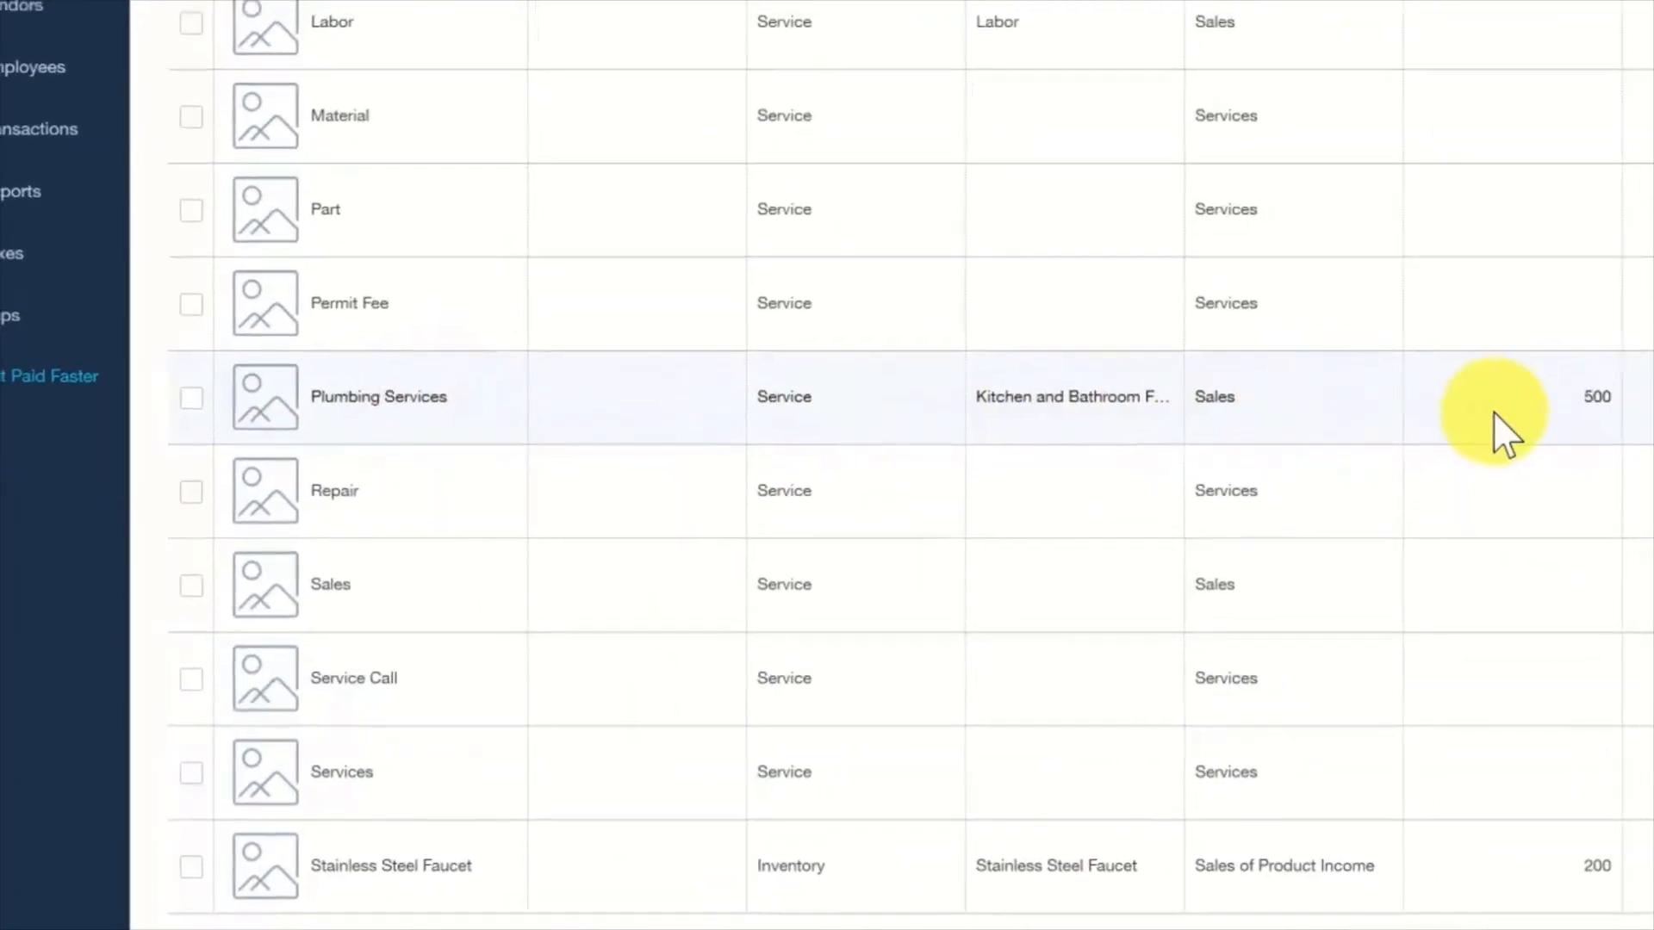
{"action": "scroll", "coordinate": [1542, 422], "scroll_direction": "up", "scroll_amount": 3}
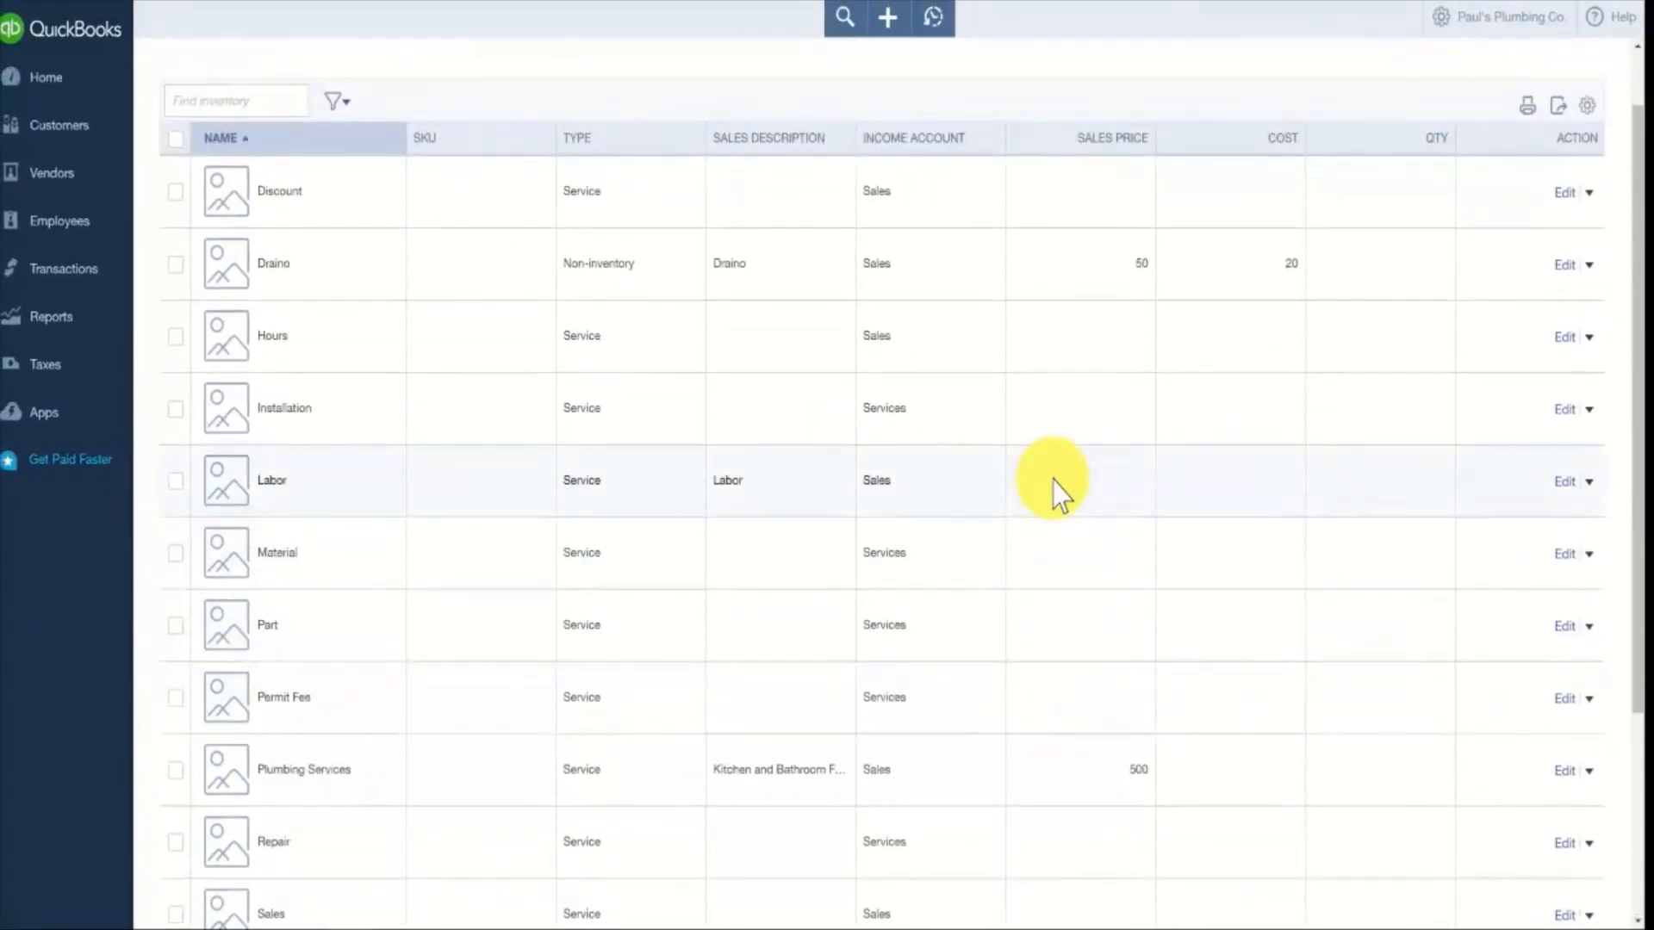
{"action": "scroll", "coordinate": [1060, 496], "scroll_direction": "up", "scroll_amount": 1}
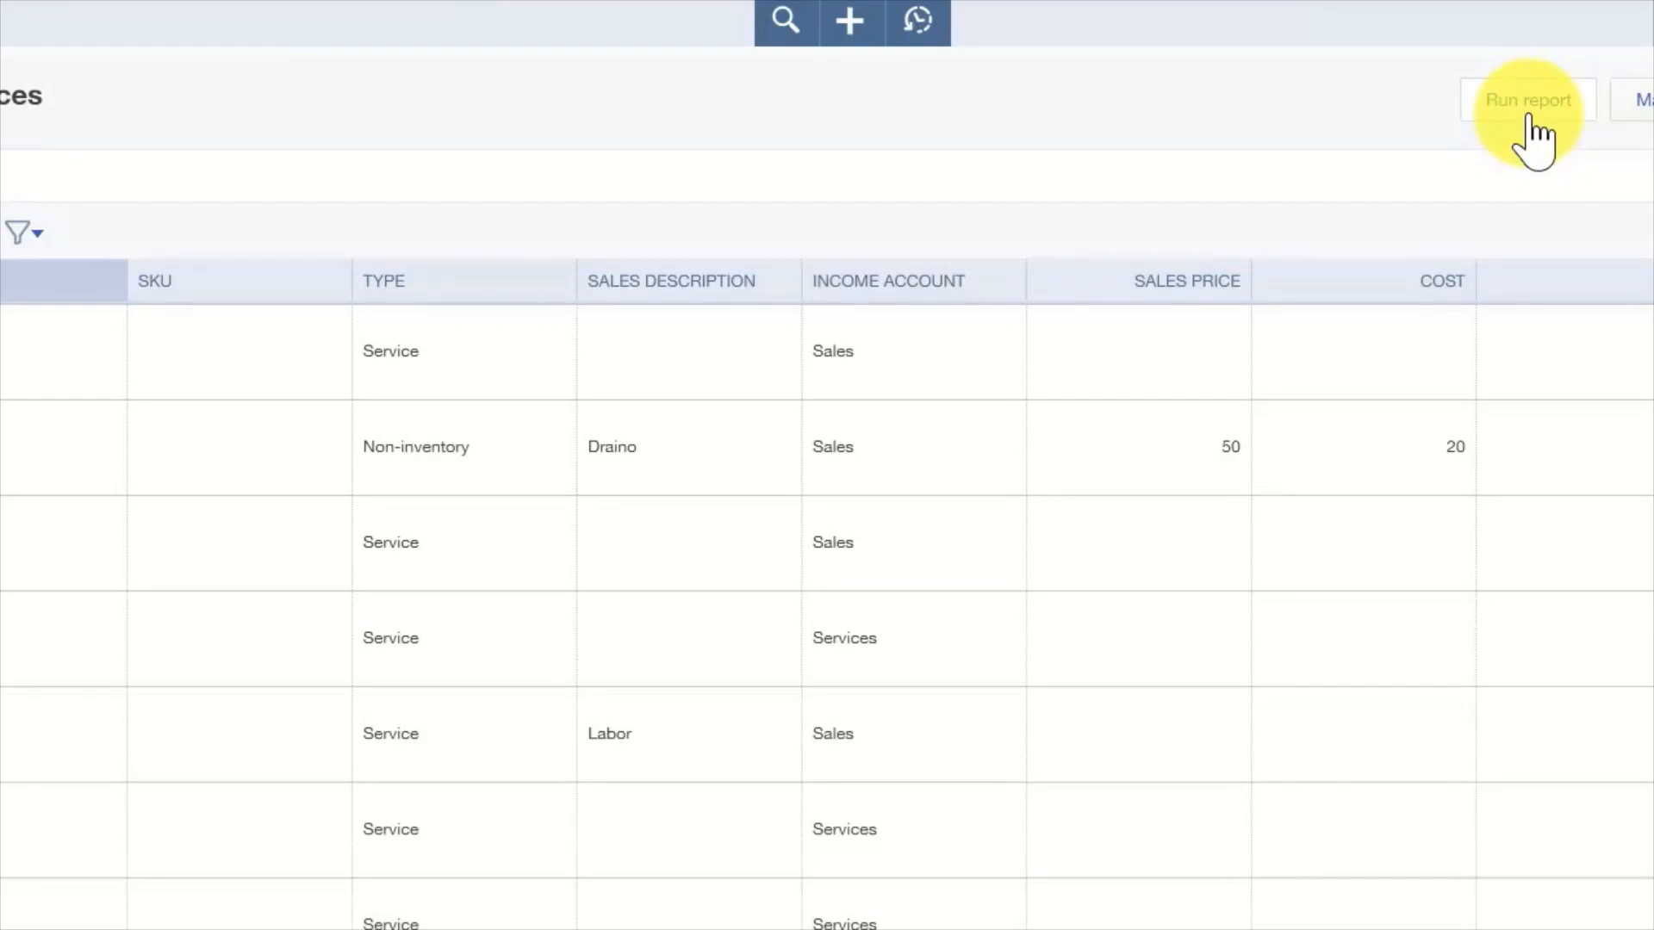
{"action": "left_click", "coordinate": [1532, 136]}
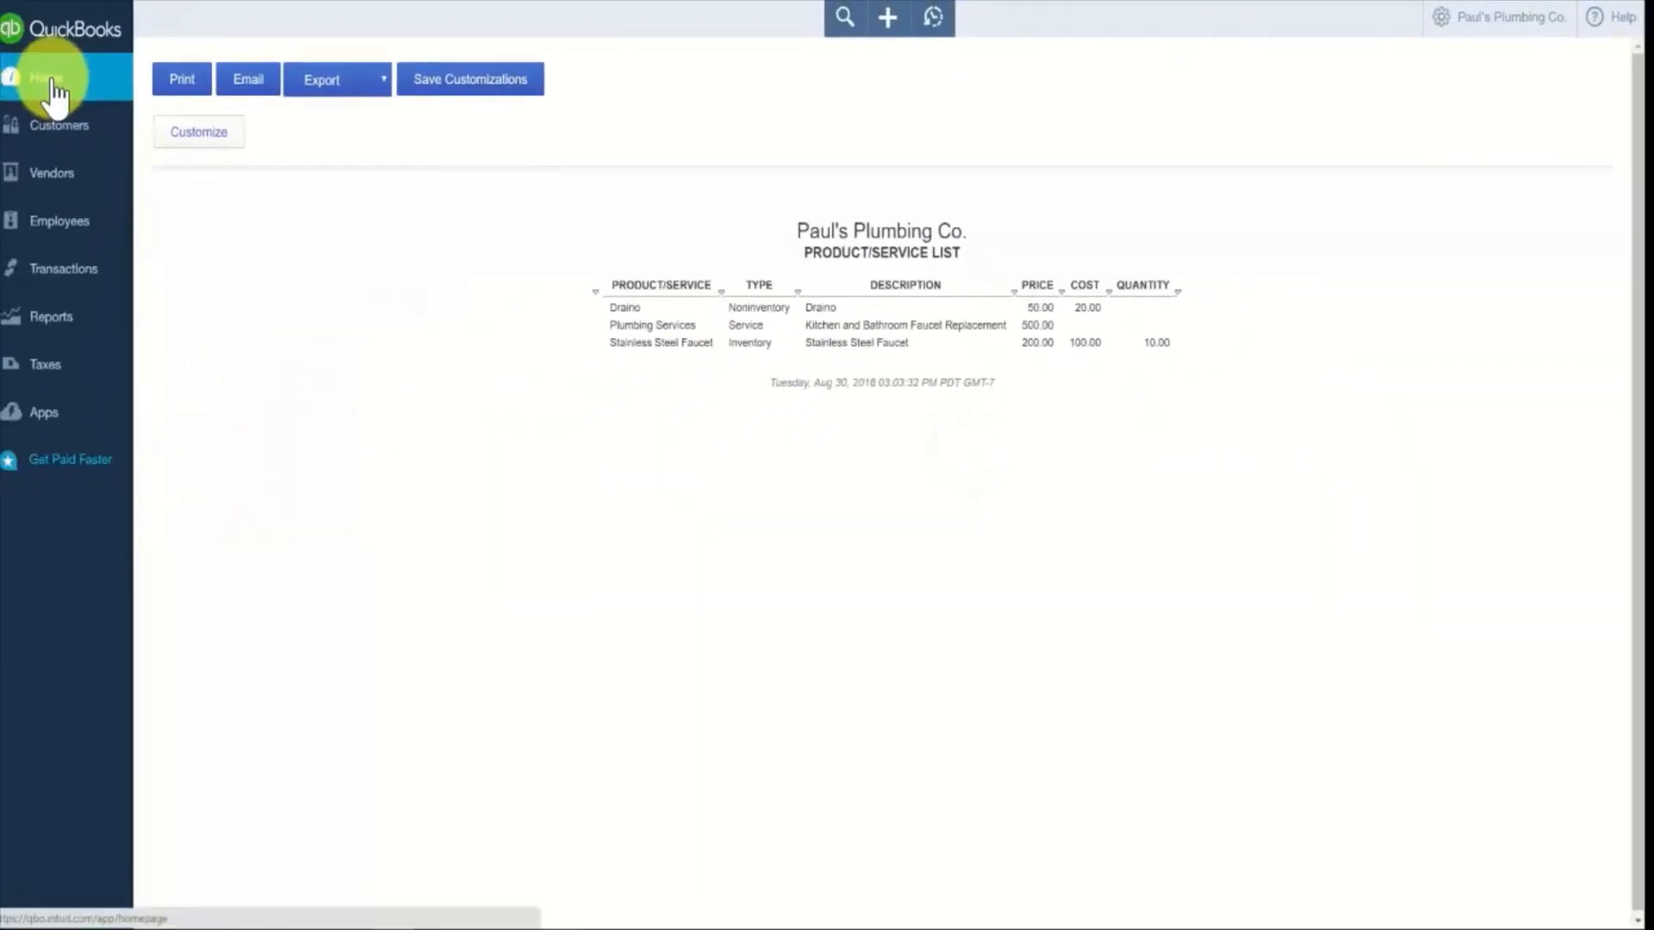
Step: Return to the Products and Services list by way of the home page and open the Draino item for editing
{"action": "left_click", "coordinate": [53, 87]}
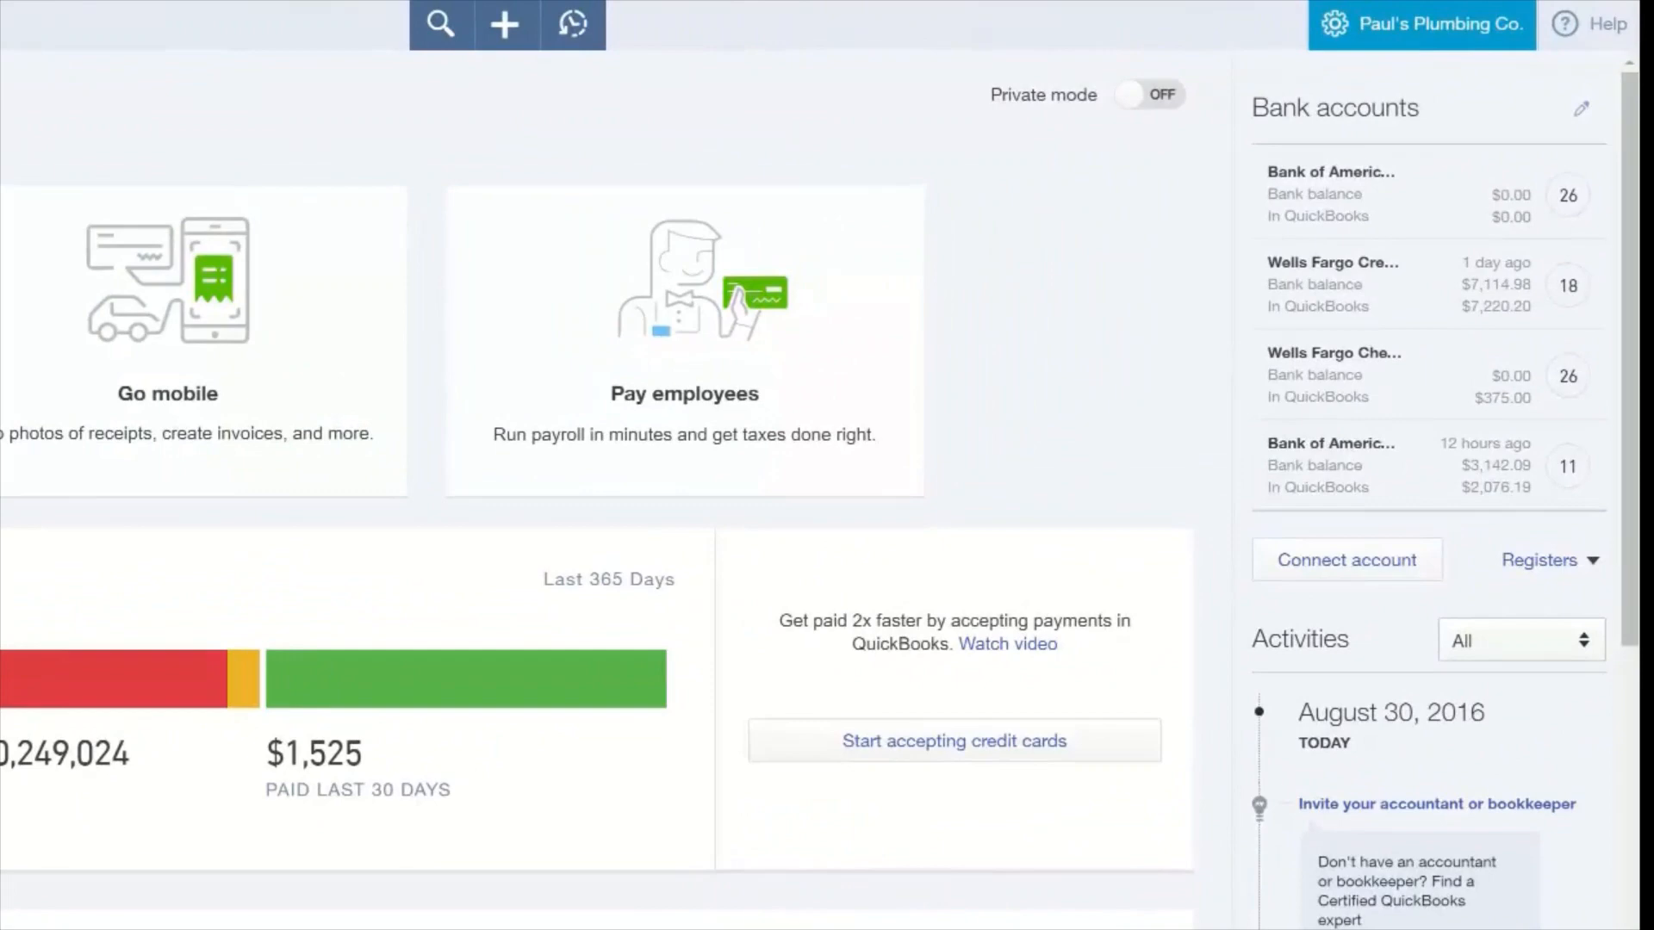
{"action": "left_click", "coordinate": [1440, 19]}
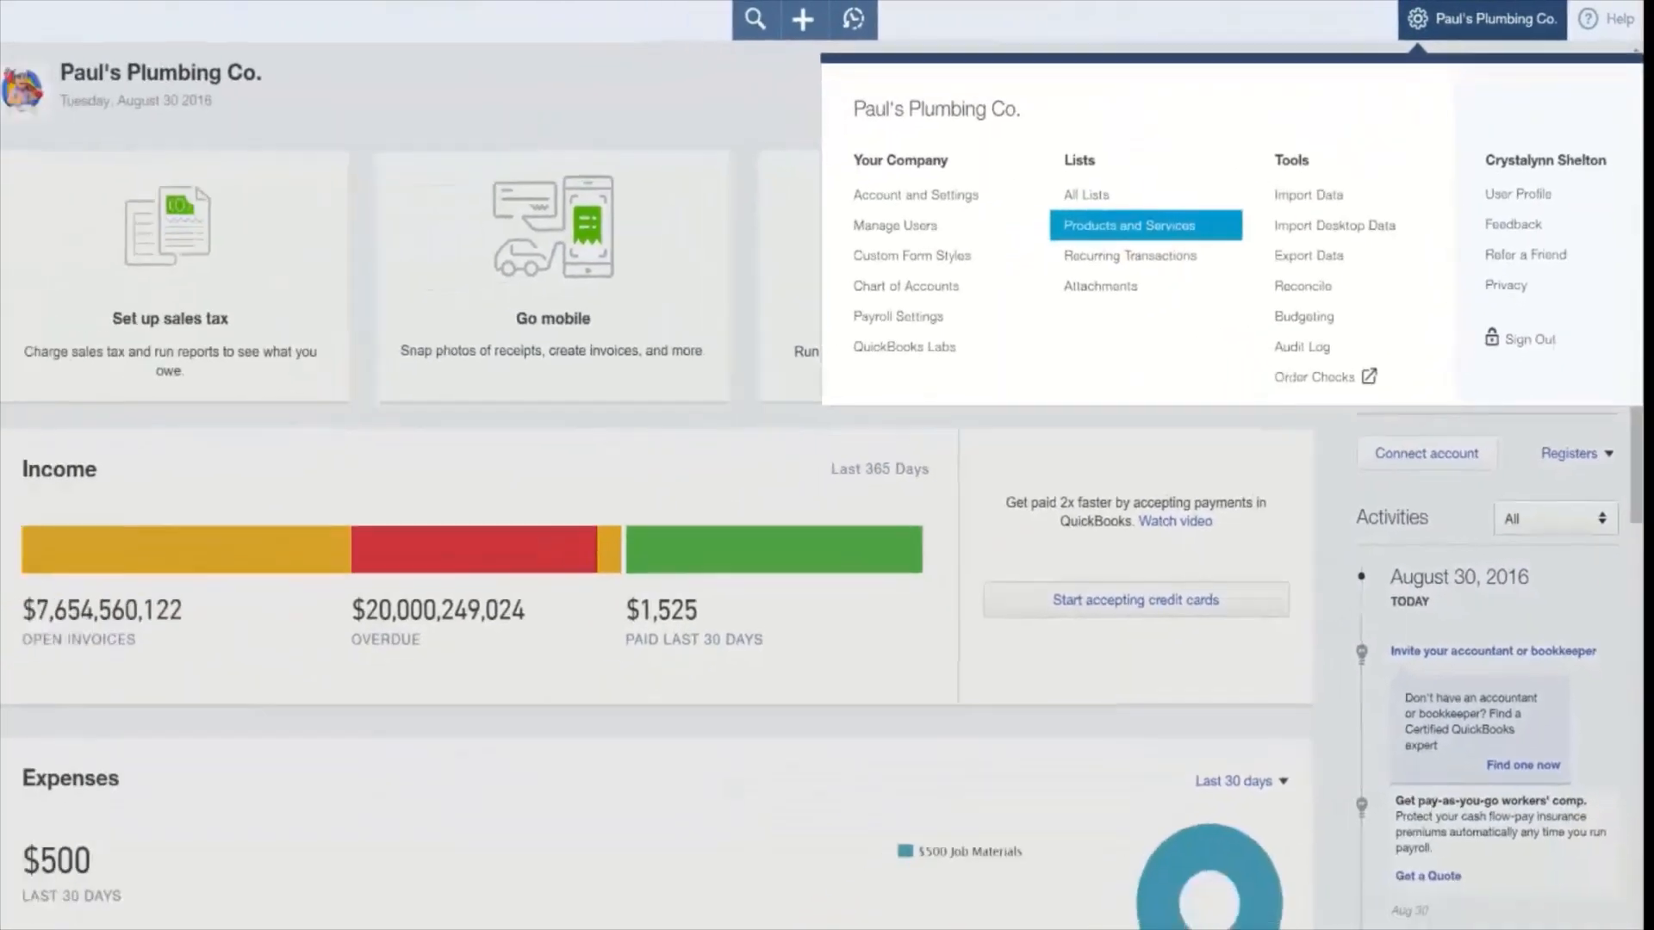
{"action": "left_click", "coordinate": [1146, 225]}
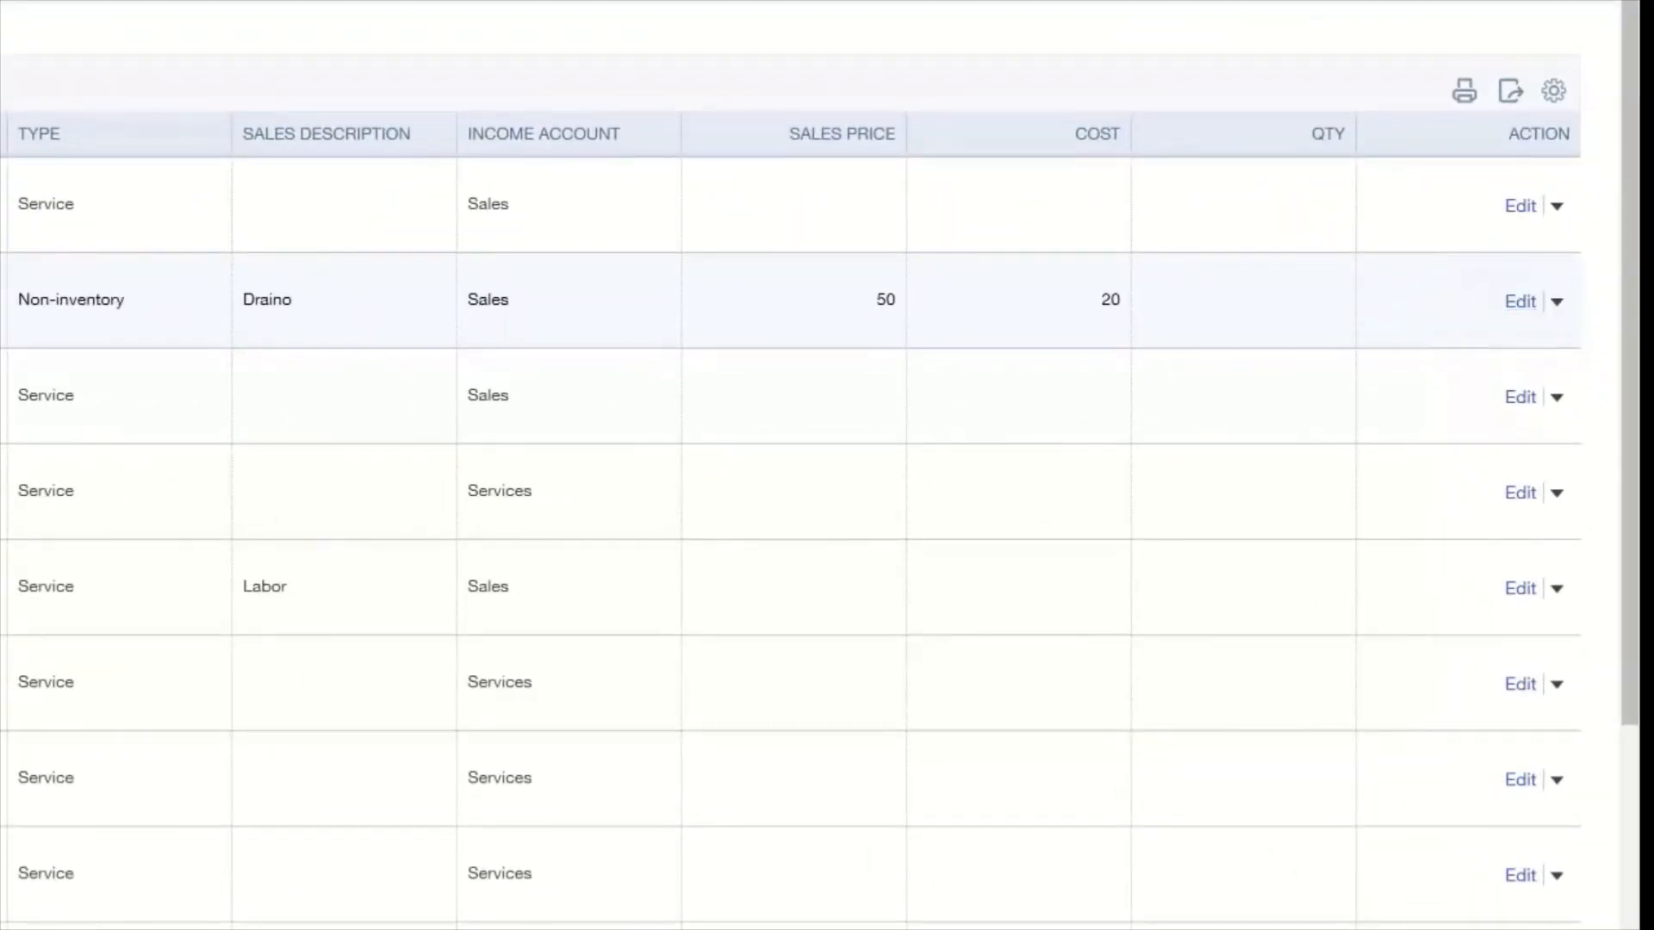
{"action": "left_click", "coordinate": [1520, 302]}
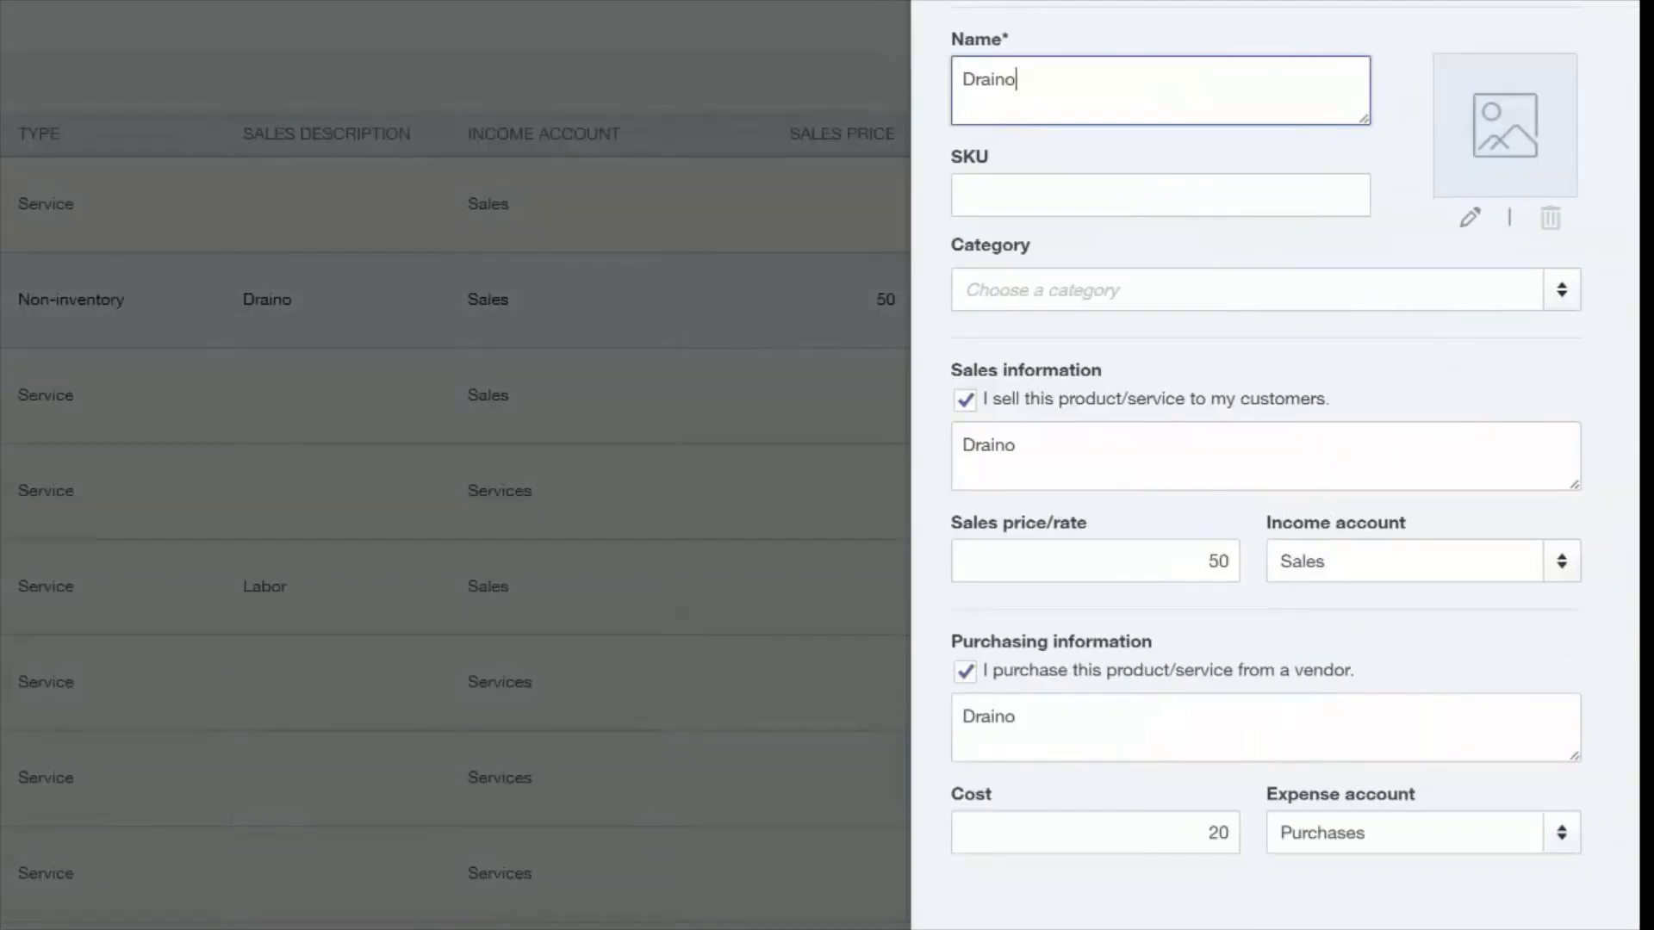